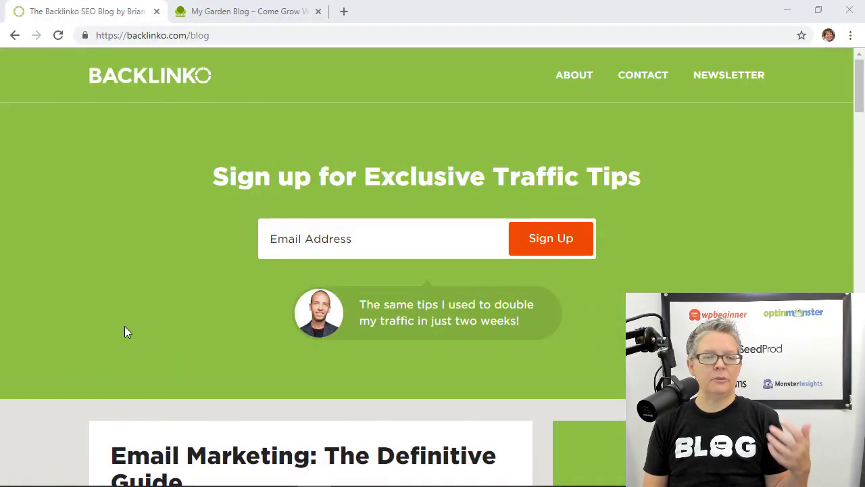
- Scroll the Backlinko blog down to the locked 'How to Rank on Page 1' case-study post
{"action": "scroll", "coordinate": [151, 282], "scroll_direction": "down", "scroll_amount": 1}
{"action": "scroll", "coordinate": [150, 281], "scroll_direction": "down", "scroll_amount": 6}
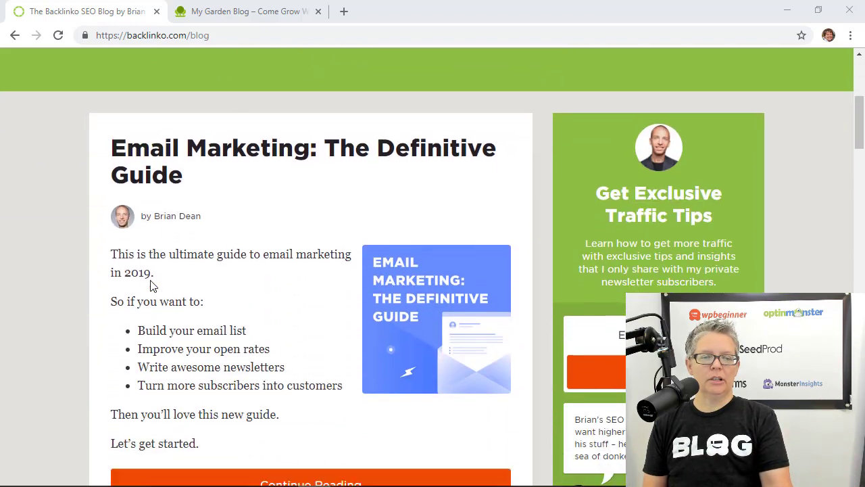
{"action": "scroll", "coordinate": [121, 288], "scroll_direction": "down", "scroll_amount": 8}
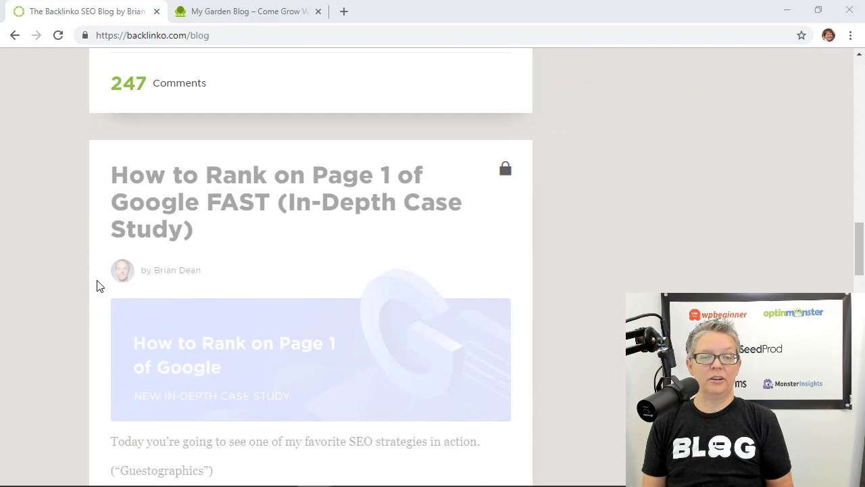
{"action": "scroll", "coordinate": [97, 286], "scroll_direction": "down", "scroll_amount": 1}
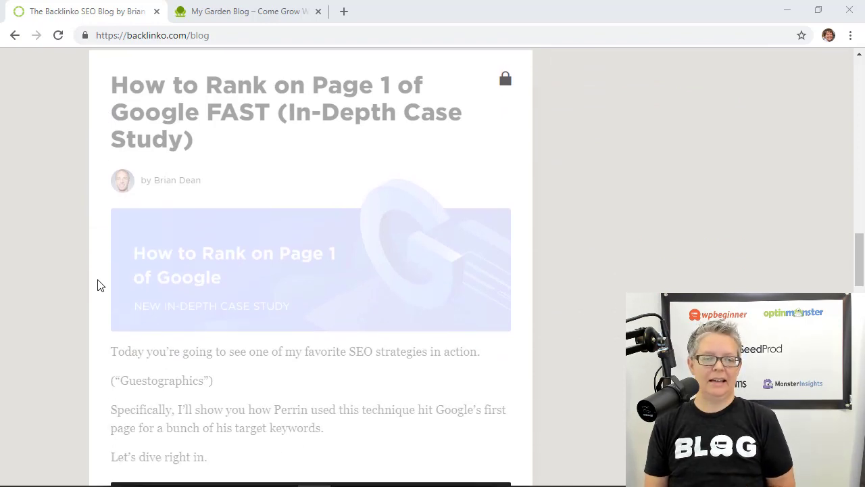
{"action": "scroll", "coordinate": [526, 203], "scroll_direction": "down", "scroll_amount": 1}
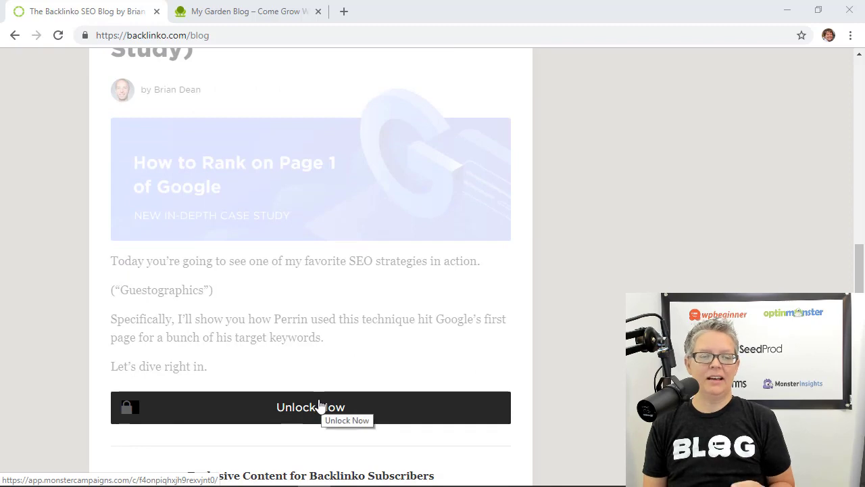
{"action": "scroll", "coordinate": [321, 404], "scroll_direction": "down", "scroll_amount": 7}
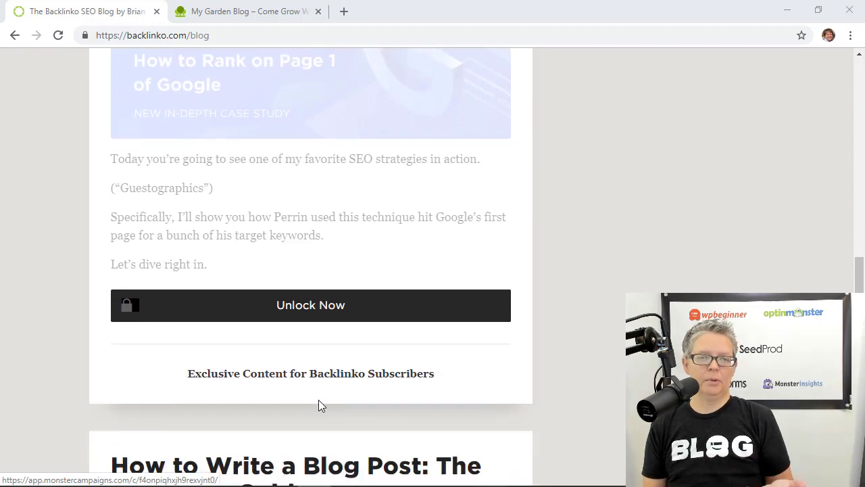
{"action": "scroll", "coordinate": [321, 404], "scroll_direction": "down", "scroll_amount": 5}
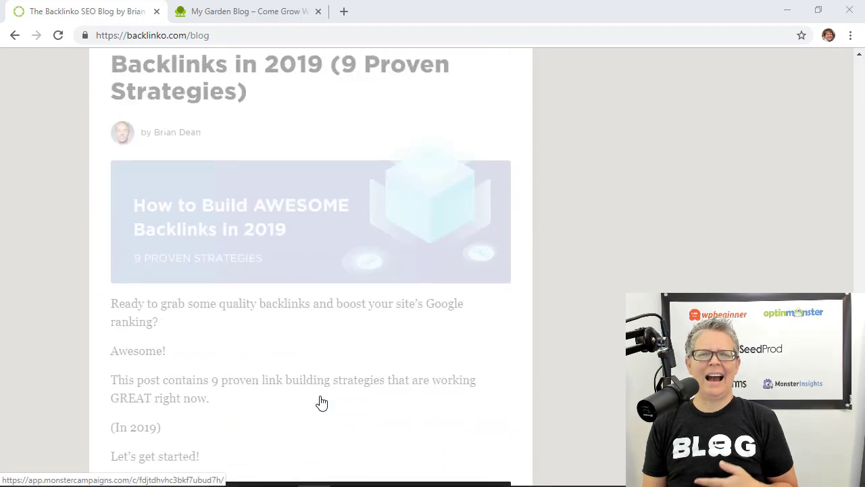
{"action": "scroll", "coordinate": [318, 402], "scroll_direction": "up", "scroll_amount": 4}
{"action": "scroll", "coordinate": [322, 397], "scroll_direction": "up", "scroll_amount": 8}
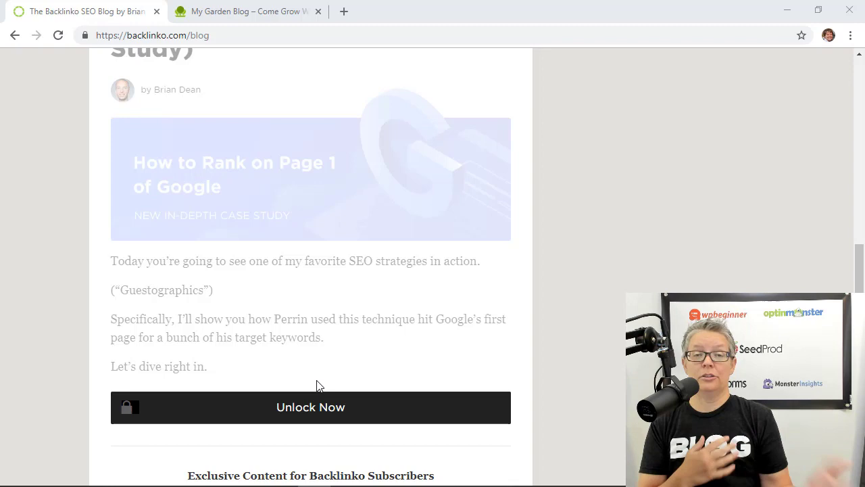
- Open the post's unlock form, close it, and switch to the My Garden Blog site
{"action": "left_click", "coordinate": [298, 419]}
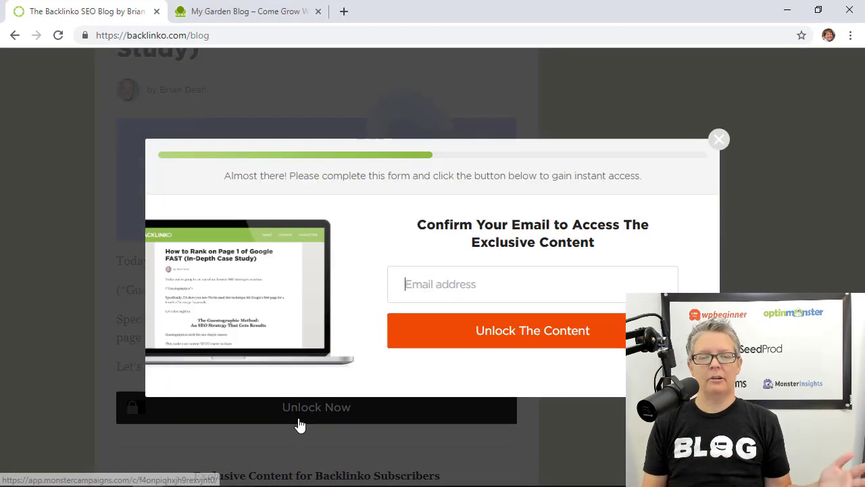
{"action": "left_click", "coordinate": [721, 139]}
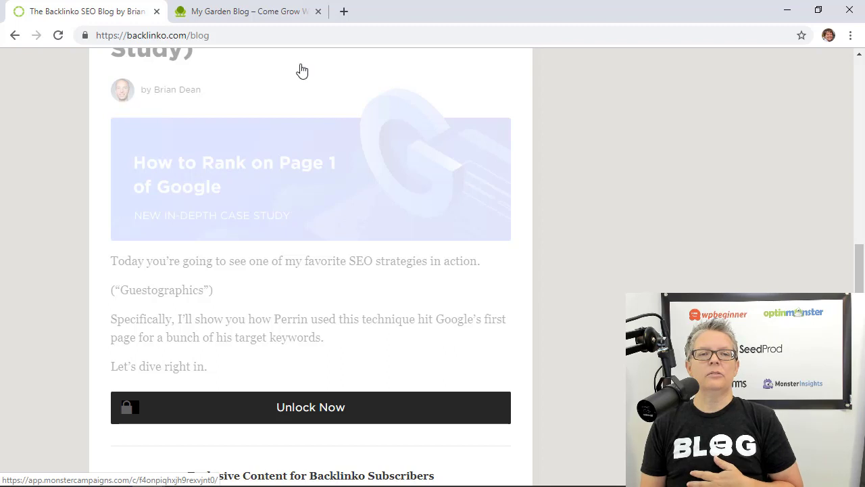
{"action": "left_click", "coordinate": [269, 13]}
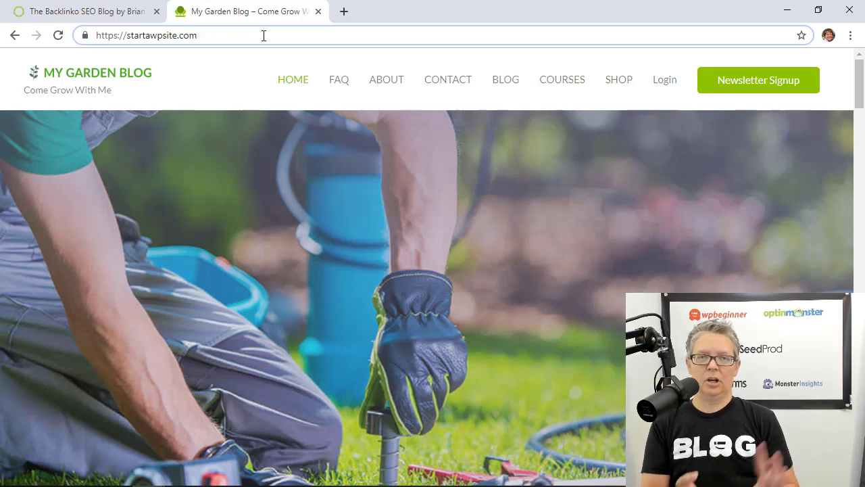
- Log in to the garden blog's WordPress admin dashboard
{"action": "type", "text": "/"}
{"action": "key", "text": "Down"}
{"action": "key", "text": "Return"}
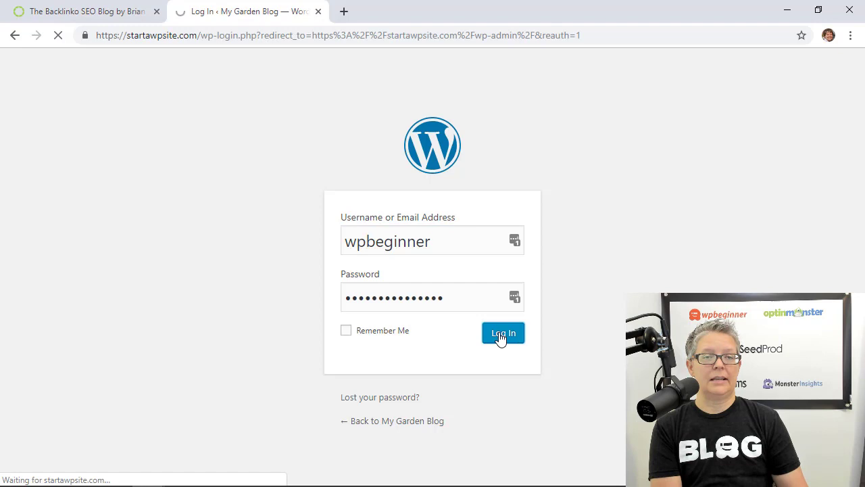
{"action": "left_click", "coordinate": [500, 335]}
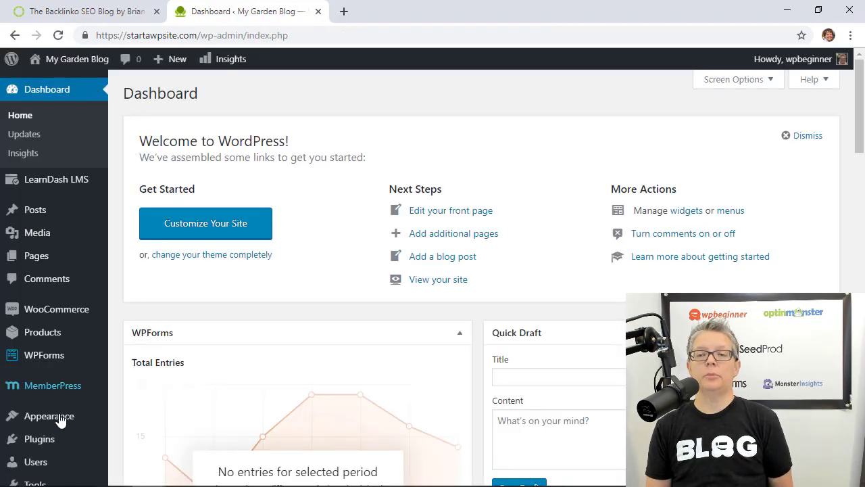
- Search plugins for 'optinmonster', then install and activate Popups by OptinMonster
{"action": "mouse_move", "coordinate": [39, 448]}
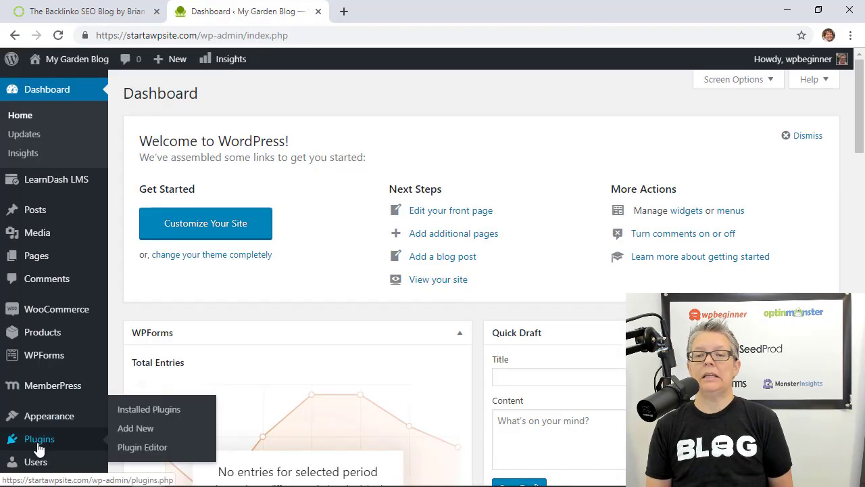
{"action": "left_click", "coordinate": [147, 428]}
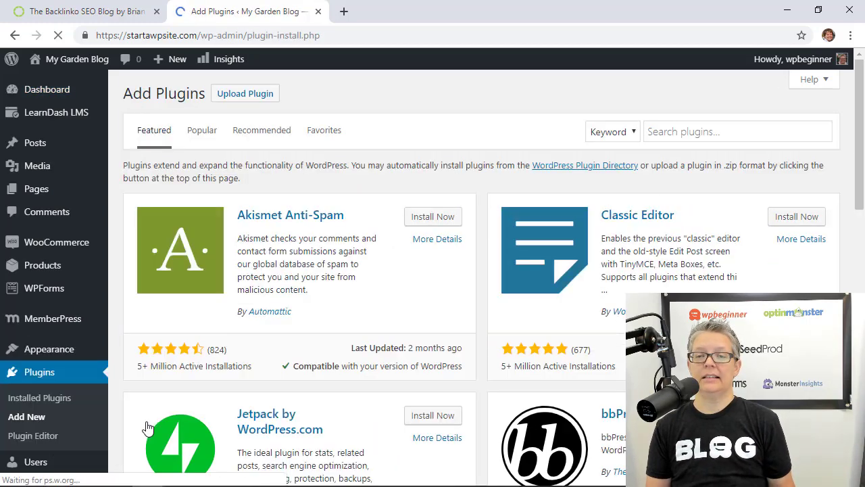
{"action": "left_click", "coordinate": [719, 129]}
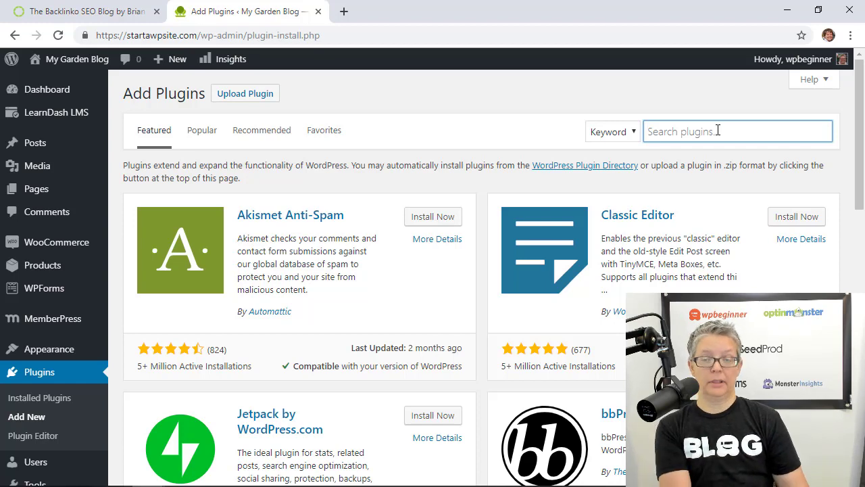
{"action": "type", "text": "optinmonster"}
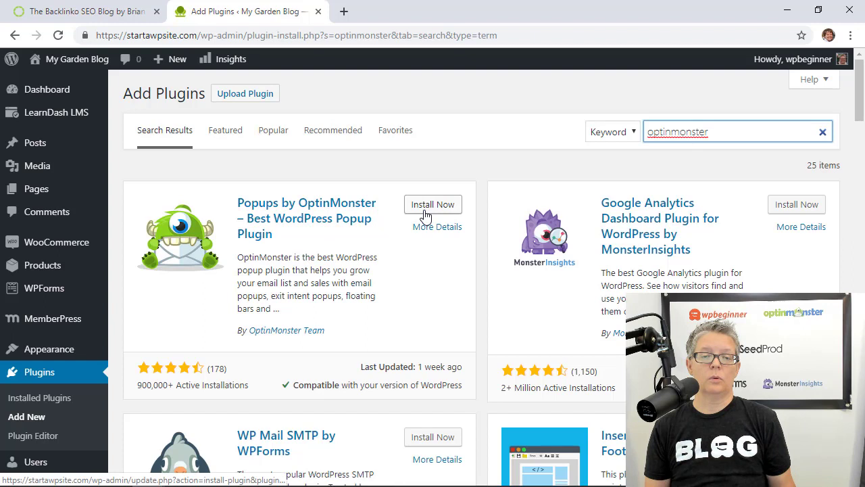
{"action": "left_click", "coordinate": [424, 212]}
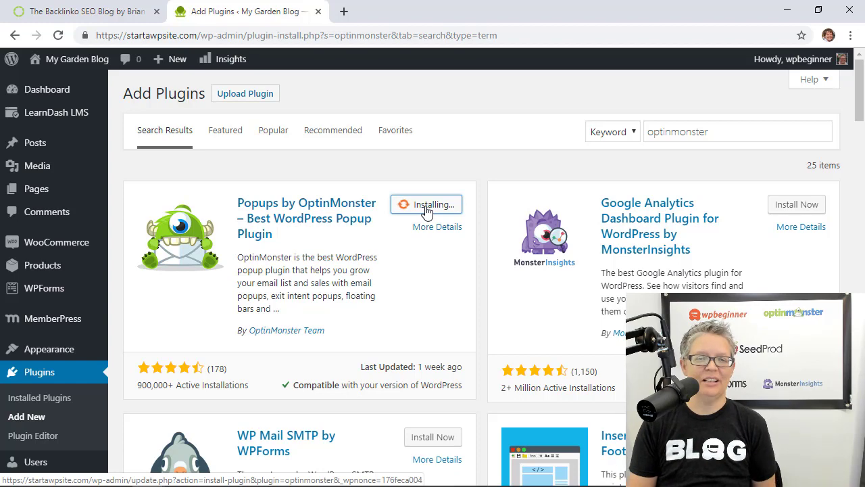
{"action": "left_click", "coordinate": [437, 211]}
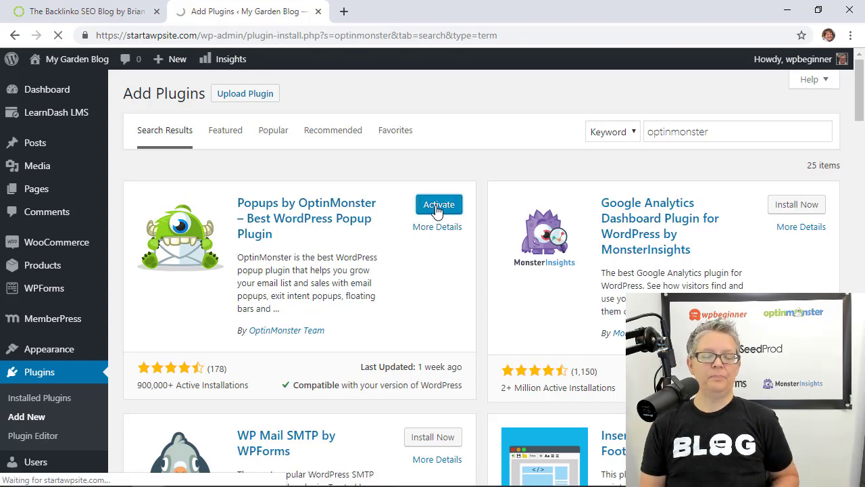
{"action": "left_click", "coordinate": [343, 12]}
- Log in to optinmonster.com and copy the Main API key from My Account > API
{"action": "type", "text": "opt"}
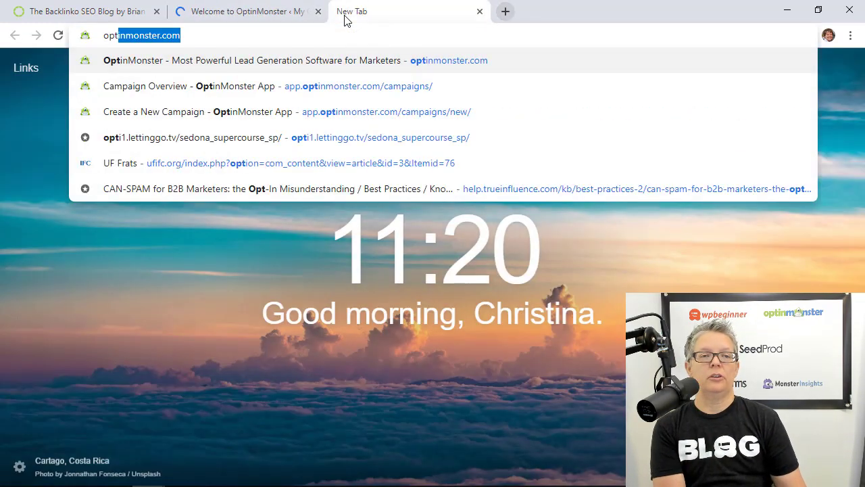
{"action": "key", "text": "Return"}
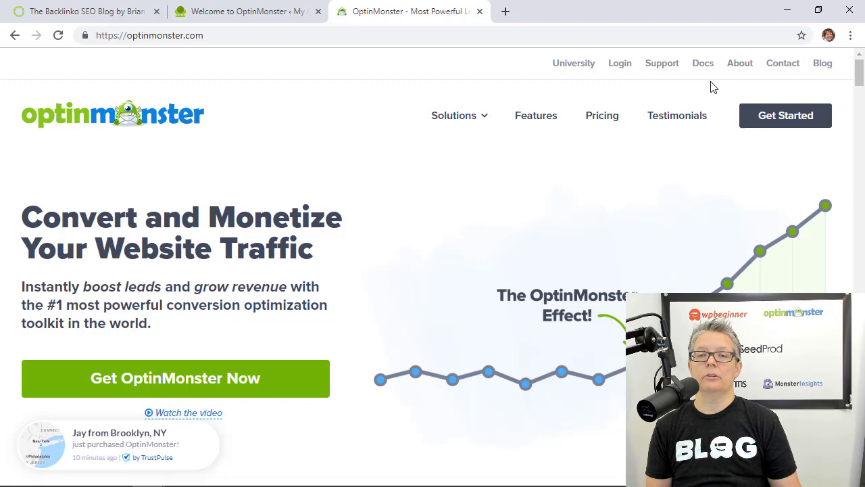
{"action": "left_click", "coordinate": [619, 65]}
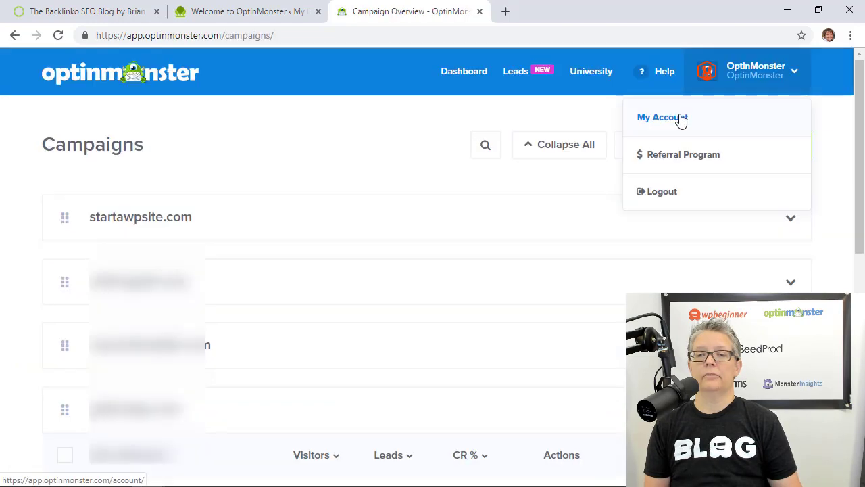
{"action": "left_click", "coordinate": [681, 120]}
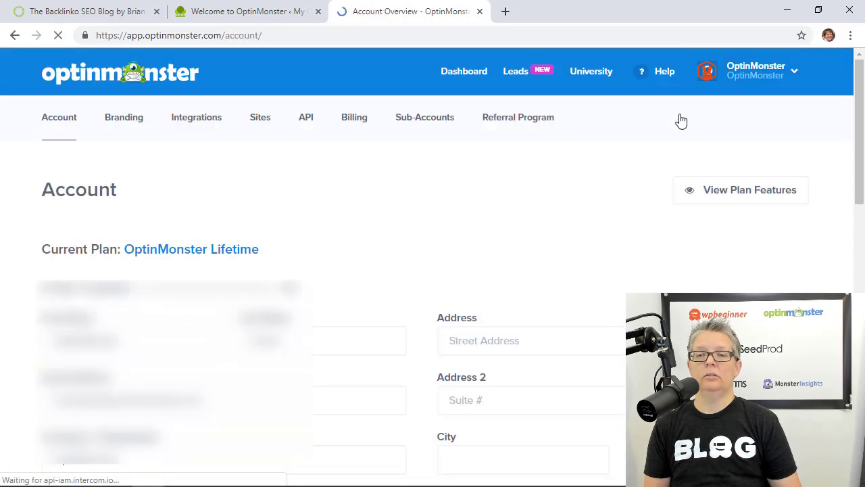
{"action": "left_click", "coordinate": [309, 124]}
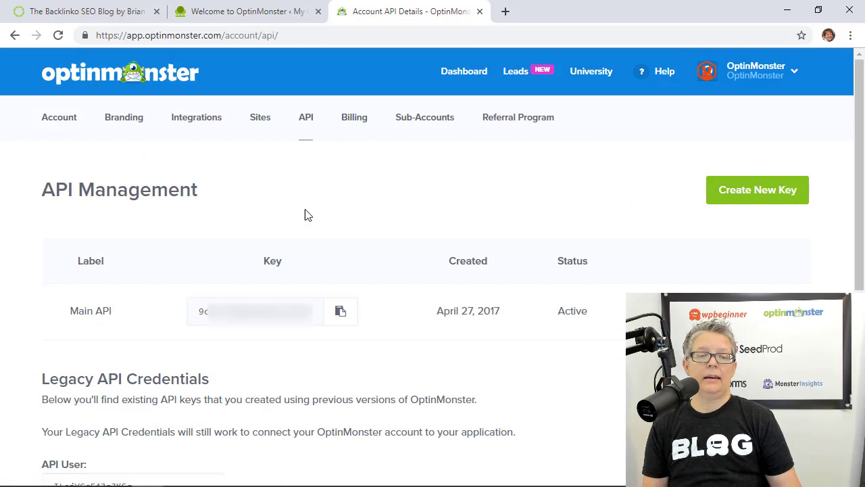
{"action": "left_click", "coordinate": [341, 314]}
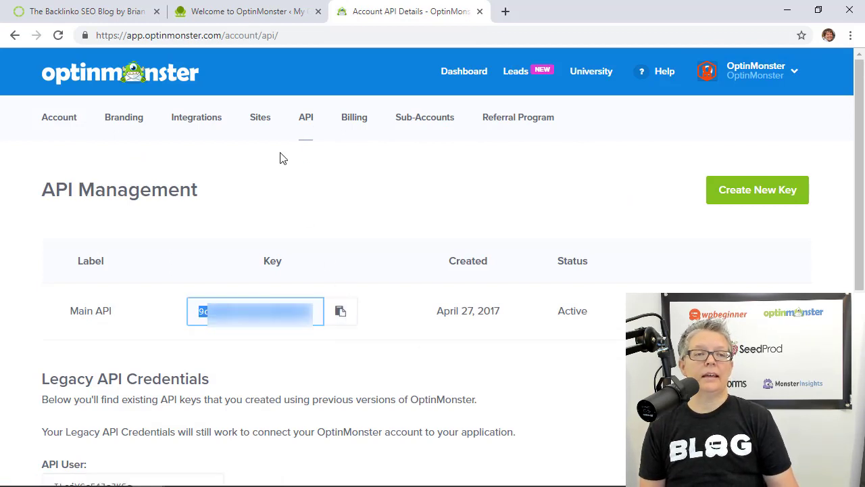
- Paste the API key into the plugin's Connect Your Account form, connect, and save settings
{"action": "left_click", "coordinate": [214, 14]}
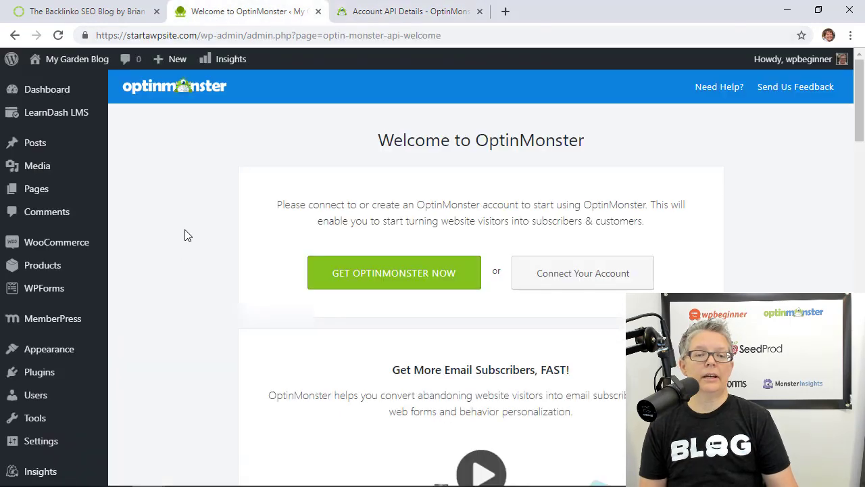
{"action": "left_click", "coordinate": [600, 276]}
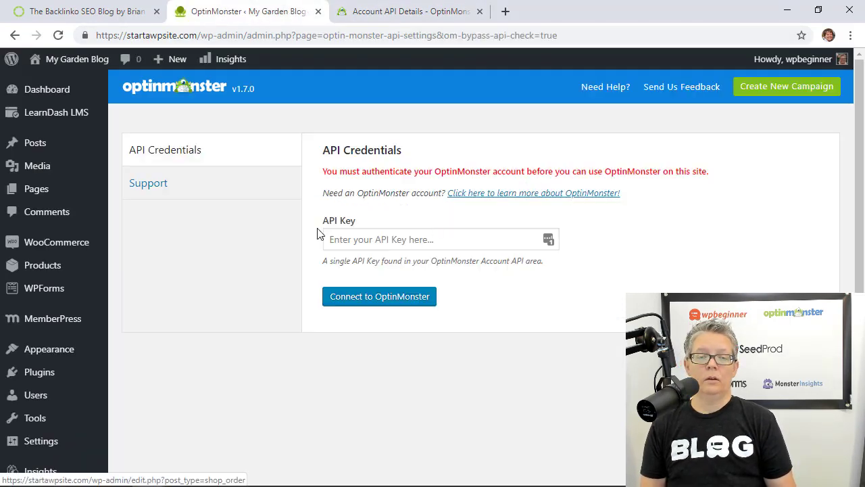
{"action": "right_click", "coordinate": [430, 238]}
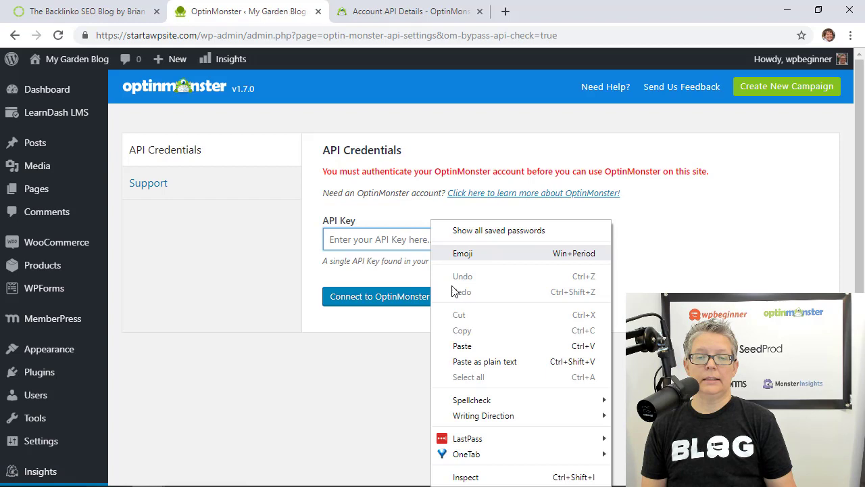
{"action": "left_click", "coordinate": [460, 346]}
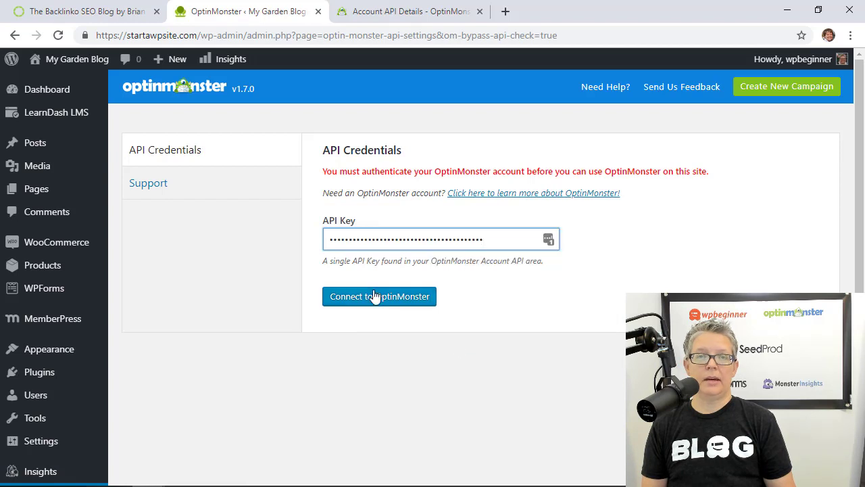
{"action": "left_click", "coordinate": [375, 296]}
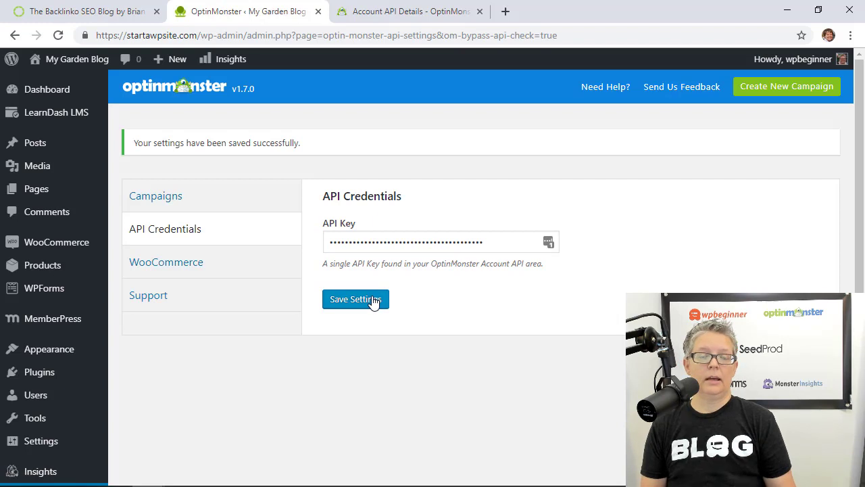
{"action": "left_click", "coordinate": [373, 302]}
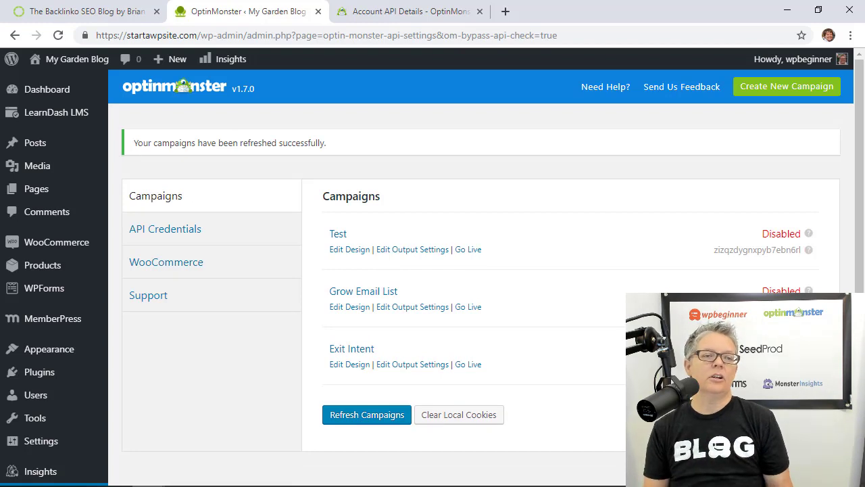
- View the WordPress list of five posts, then return to the OptinMonster account tab
{"action": "left_click", "coordinate": [56, 144]}
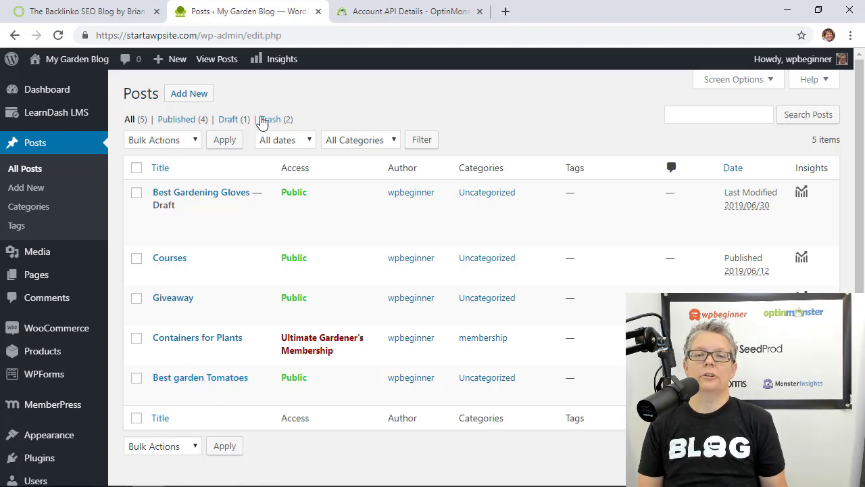
{"action": "left_click", "coordinate": [440, 11]}
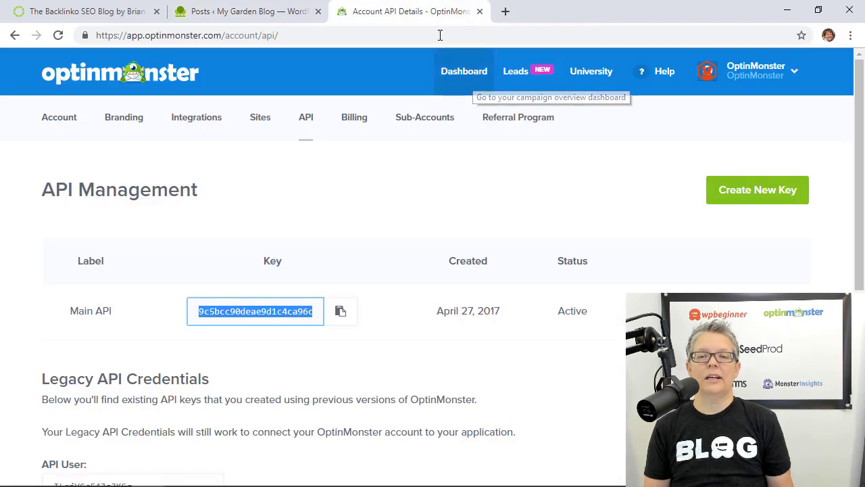
- Create an Inline campaign, filter templates by Grow Email List, and use the Action template
{"action": "left_click", "coordinate": [465, 79]}
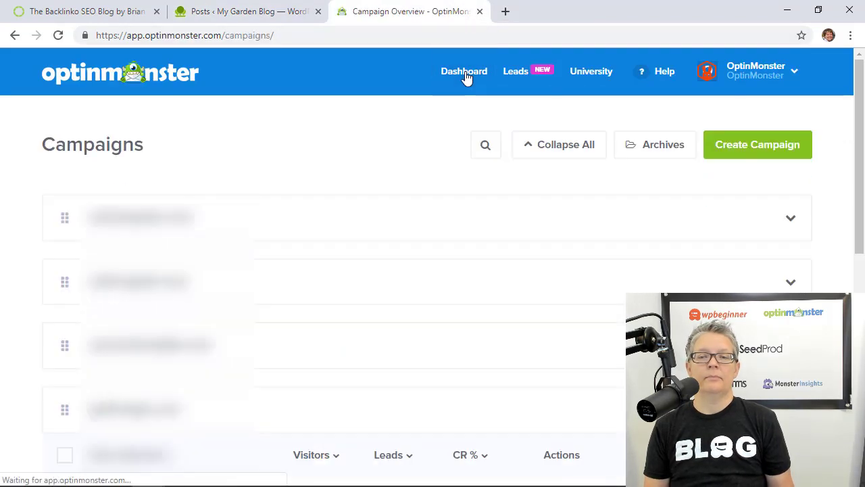
{"action": "left_click", "coordinate": [760, 150]}
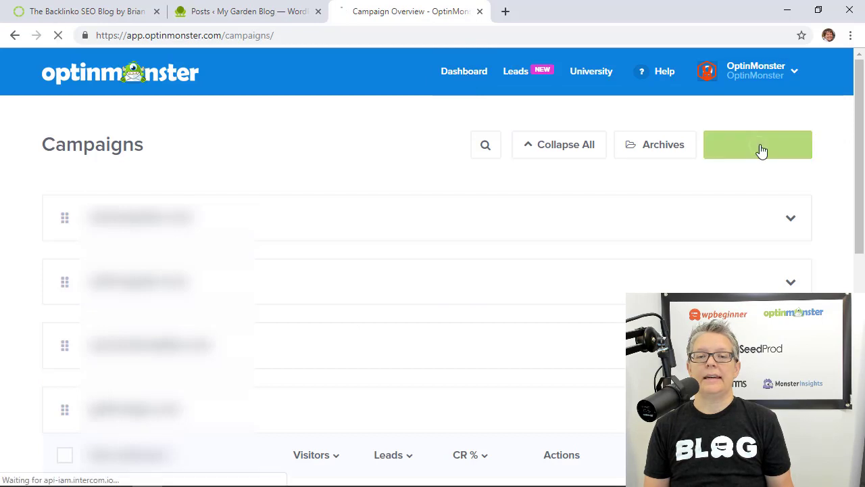
{"action": "scroll", "coordinate": [760, 146], "scroll_direction": "down", "scroll_amount": 3}
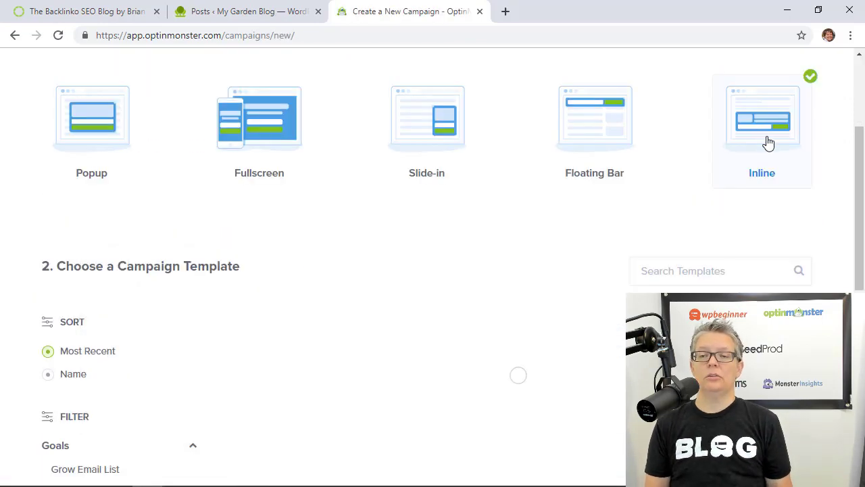
{"action": "scroll", "coordinate": [309, 234], "scroll_direction": "down", "scroll_amount": 1}
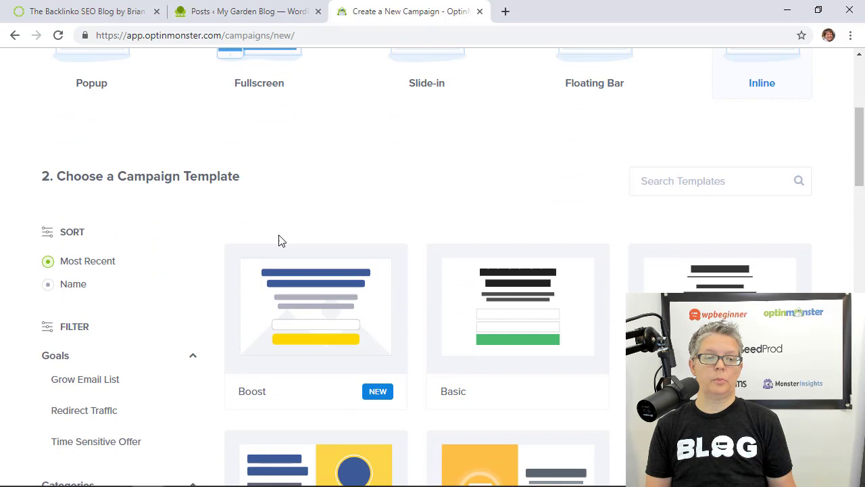
{"action": "scroll", "coordinate": [276, 240], "scroll_direction": "down", "scroll_amount": 1}
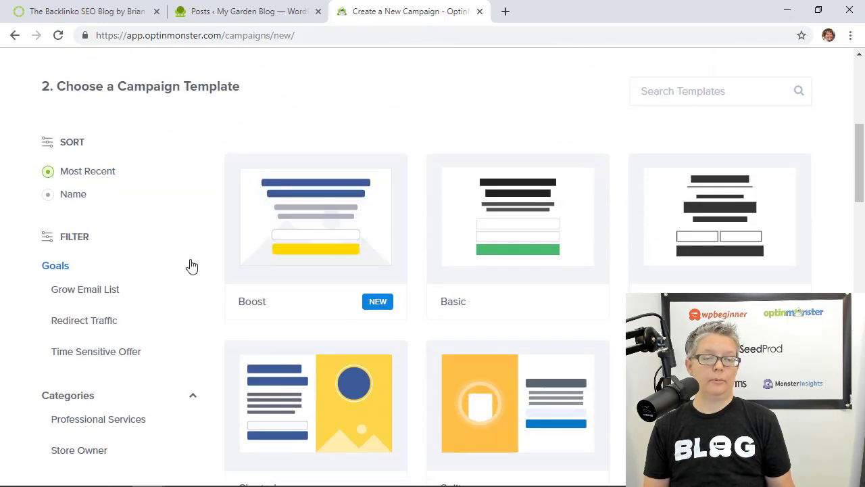
{"action": "left_click", "coordinate": [54, 296]}
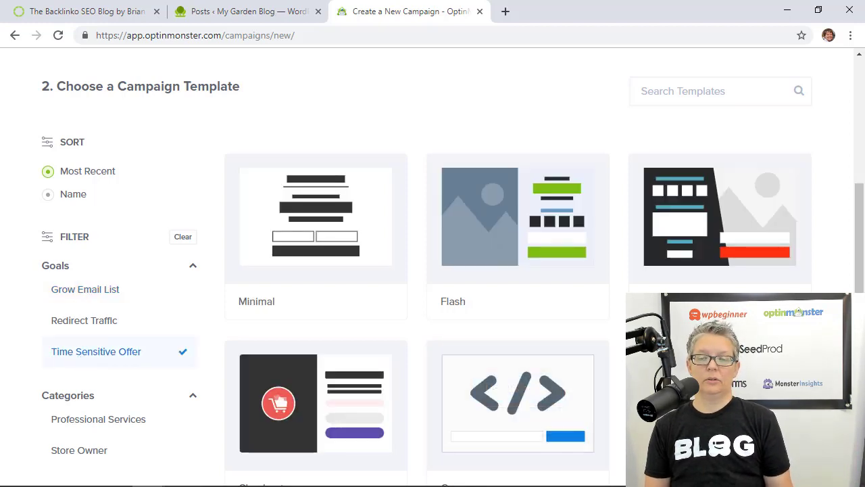
{"action": "left_click", "coordinate": [80, 293]}
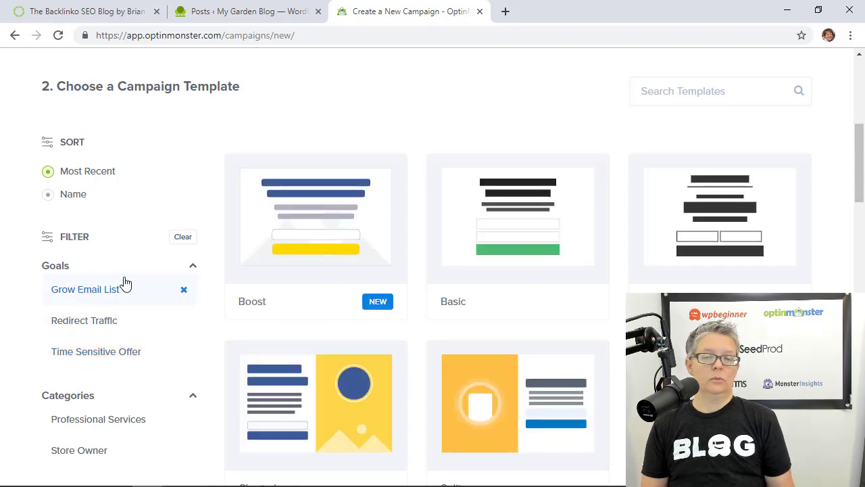
{"action": "scroll", "coordinate": [346, 279], "scroll_direction": "down", "scroll_amount": 3}
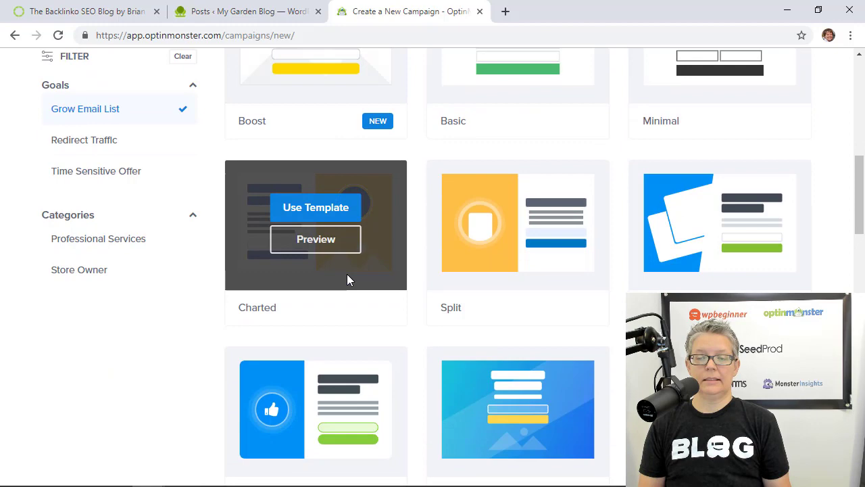
{"action": "scroll", "coordinate": [302, 304], "scroll_direction": "down", "scroll_amount": 9}
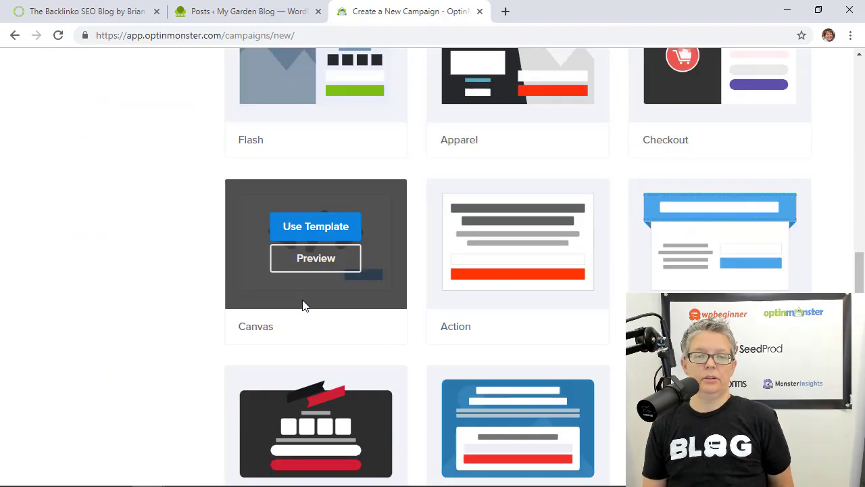
{"action": "scroll", "coordinate": [303, 306], "scroll_direction": "up", "scroll_amount": 1}
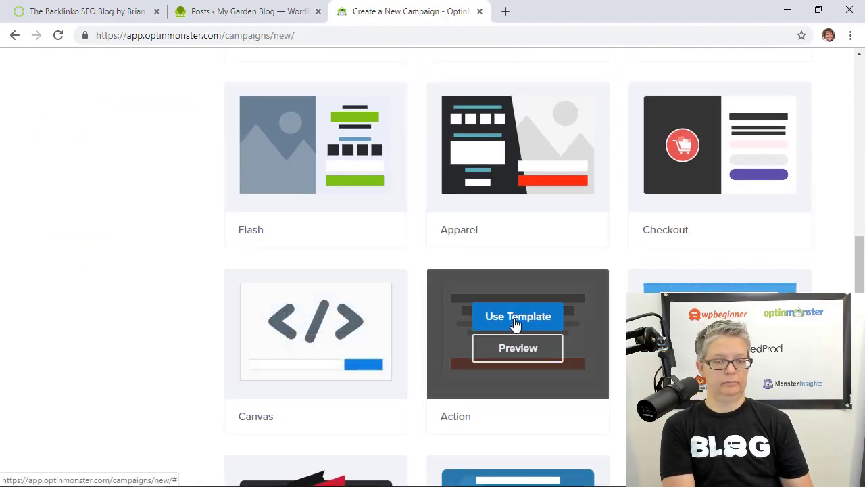
{"action": "left_click", "coordinate": [515, 318]}
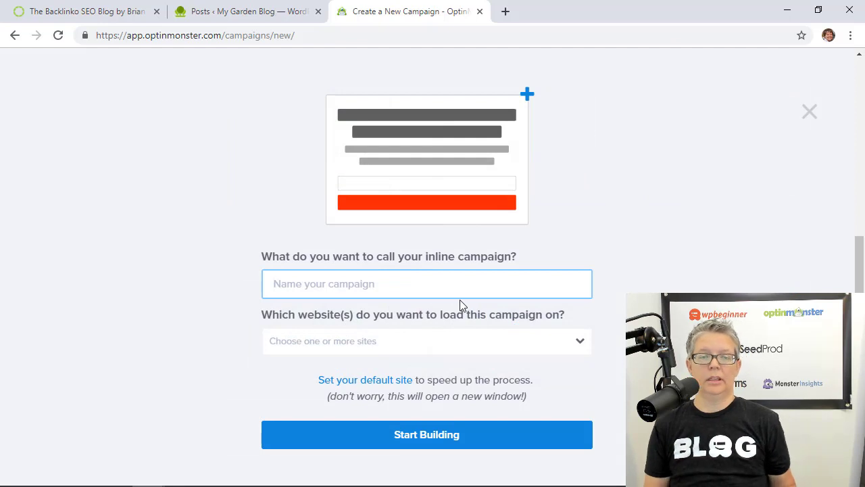
- Name the campaign 'locking' and assign it to MI Ecommerce Site (startawpsite.com)
{"action": "type", "text": "I"}
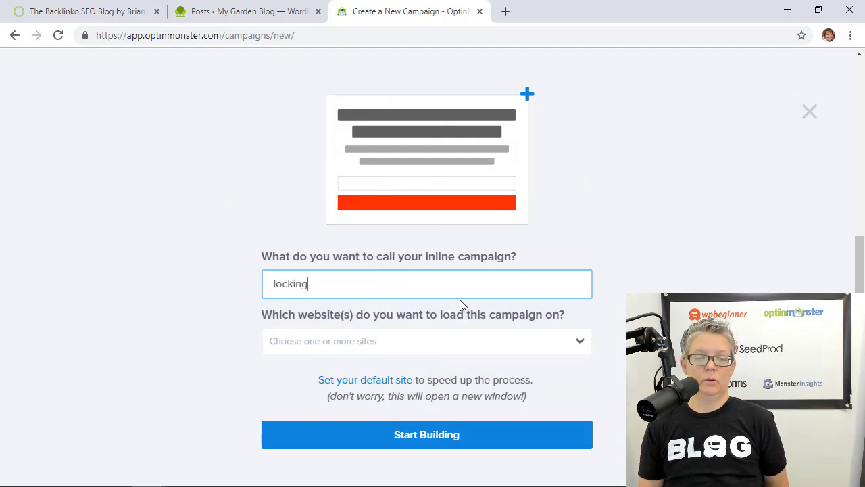
{"action": "left_click", "coordinate": [540, 344]}
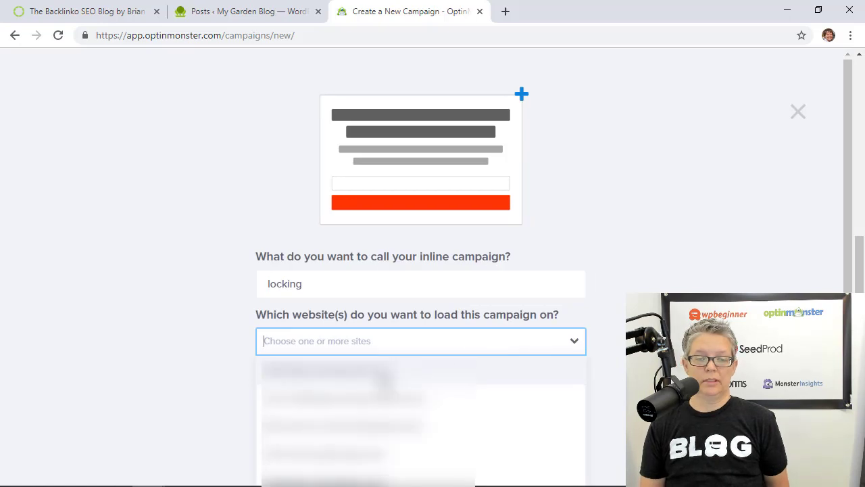
{"action": "left_click", "coordinate": [367, 427]}
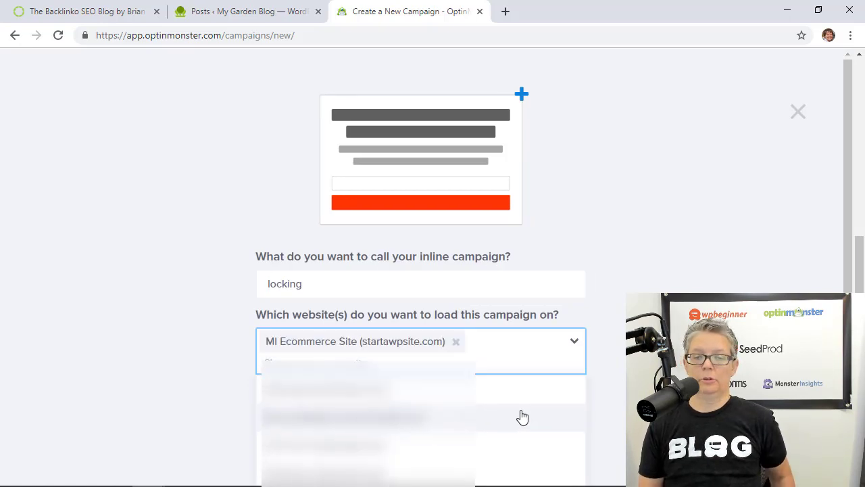
- Change the headline to 'Subscribe to read our post' and delete the description text
{"action": "left_click", "coordinate": [440, 458]}
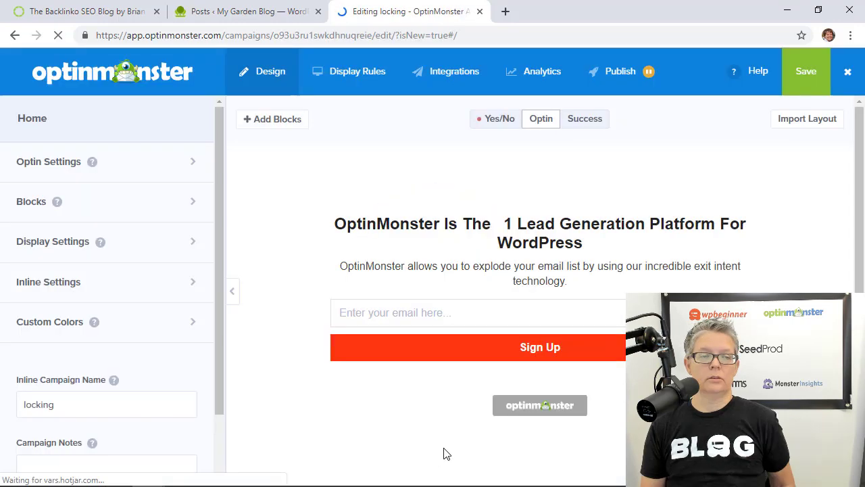
{"action": "left_click", "coordinate": [375, 228]}
{"action": "left_click_drag", "start_coordinate": [31, 297], "coordinate": [155, 380]}
{"action": "type", "text": "Sub"}
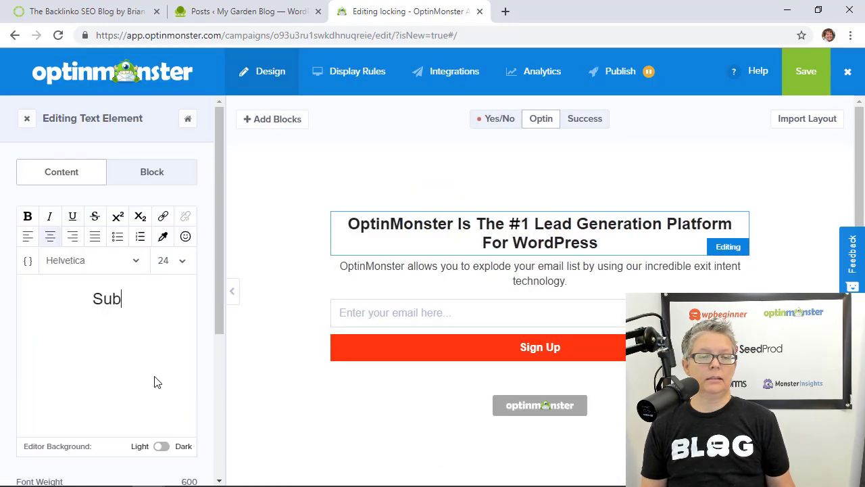
{"action": "type", "text": "scribe to read our post"}
{"action": "left_click", "coordinate": [619, 264]}
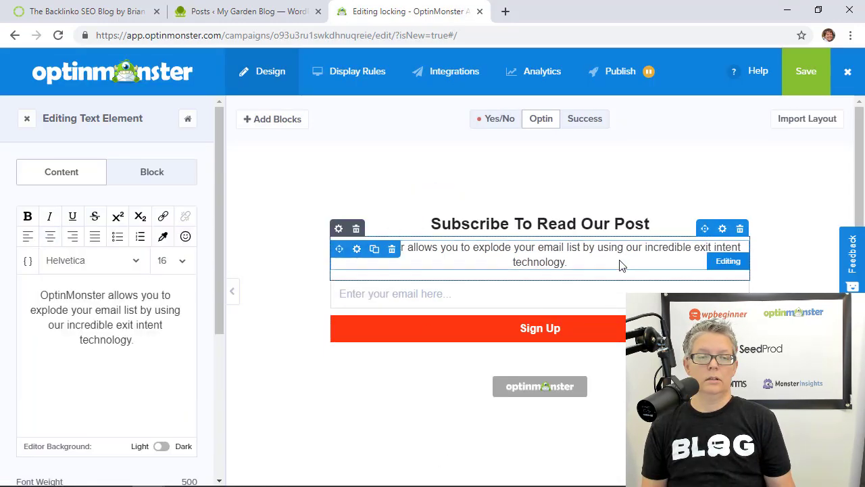
{"action": "left_click", "coordinate": [391, 249]}
{"action": "left_click", "coordinate": [517, 309]}
- Replace the signup button text 'Sign Up' with 'Unlock Now'
{"action": "left_click", "coordinate": [512, 319]}
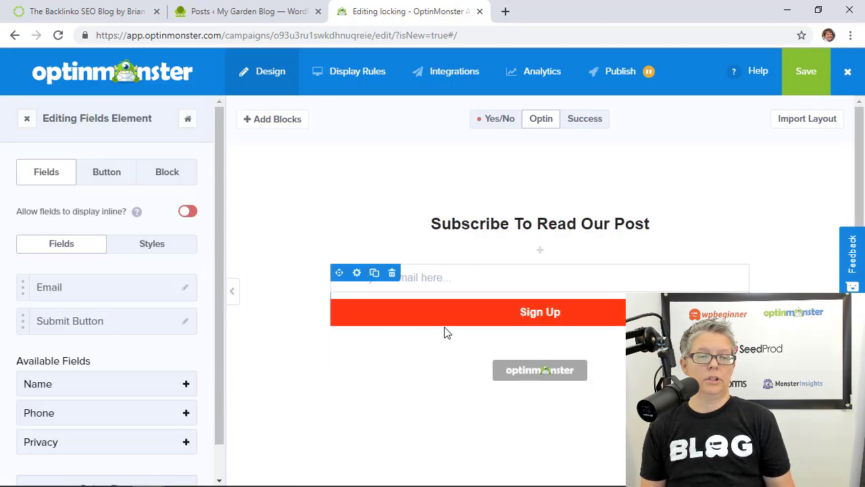
{"action": "left_click", "coordinate": [103, 178]}
{"action": "left_click_drag", "start_coordinate": [59, 234], "coordinate": [16, 234]}
{"action": "type", "text": "Unlock Now"}
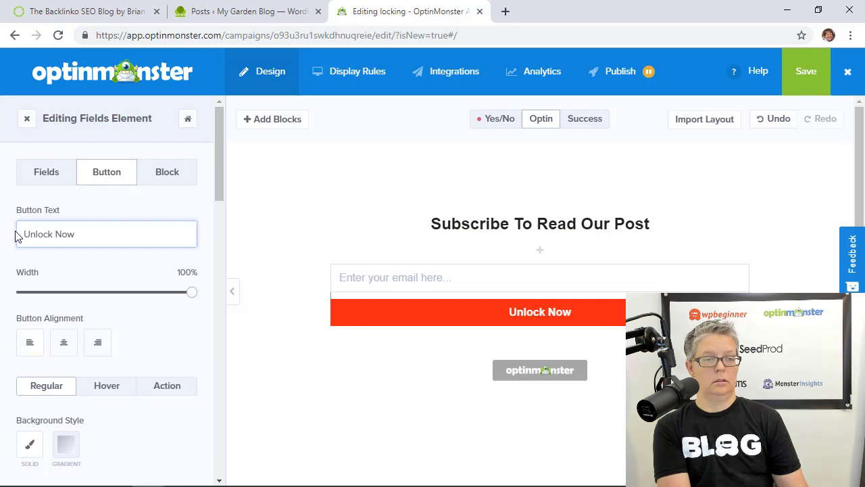
{"action": "left_click", "coordinate": [532, 373]}
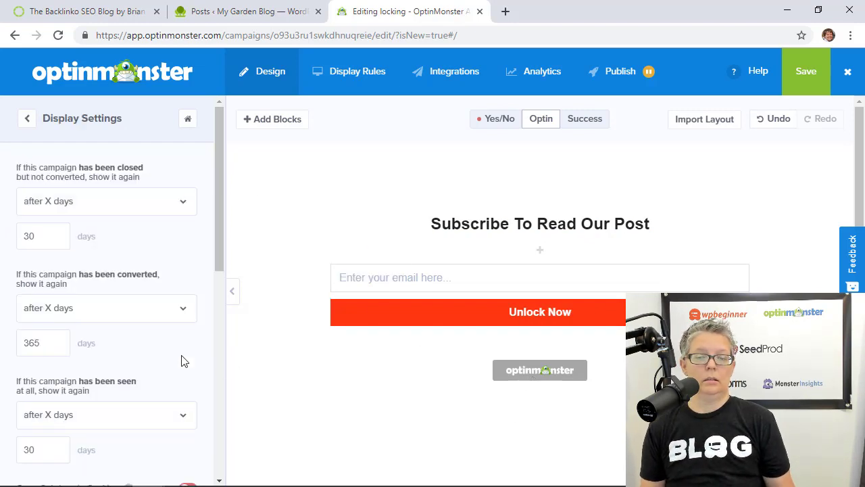
{"action": "scroll", "coordinate": [152, 358], "scroll_direction": "down", "scroll_amount": 4}
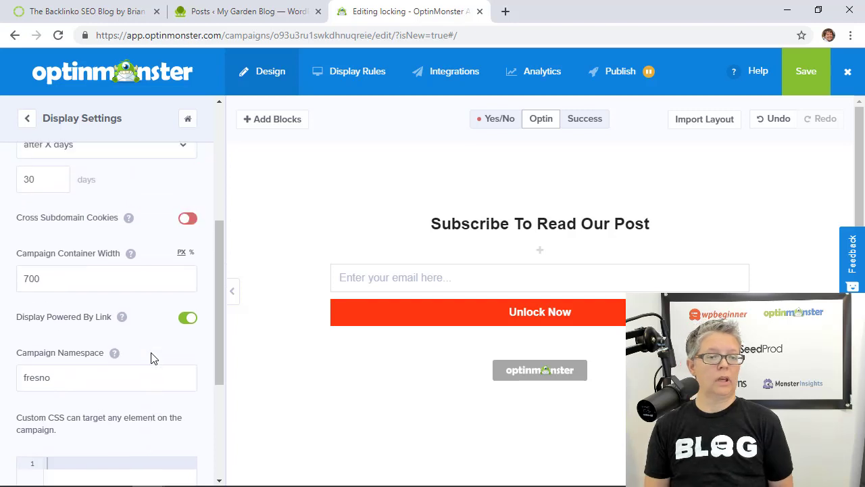
{"action": "scroll", "coordinate": [152, 358], "scroll_direction": "up", "scroll_amount": 5}
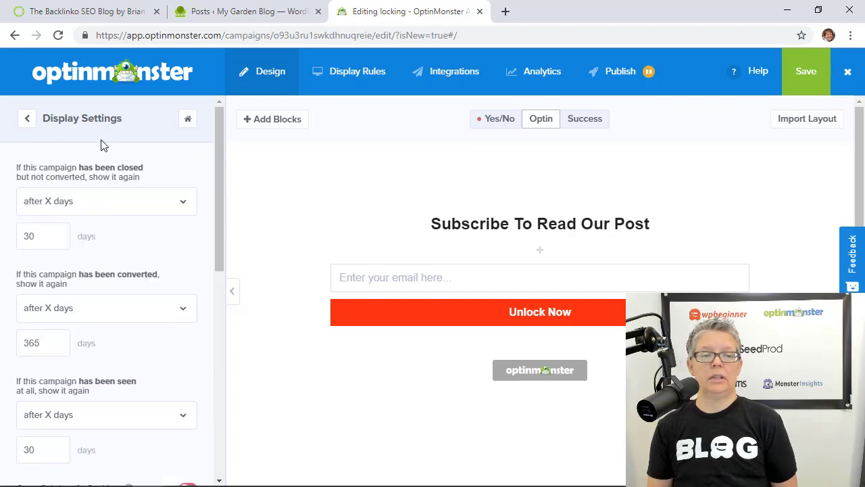
{"action": "left_click", "coordinate": [31, 119]}
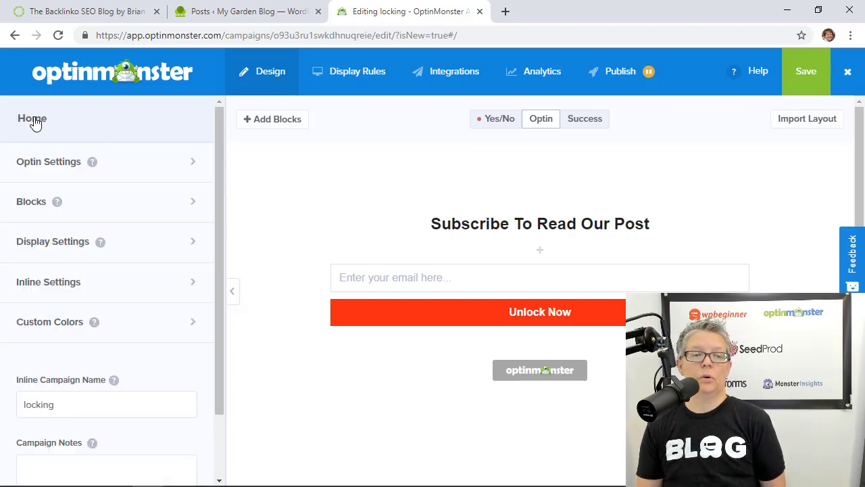
- Turn on Lock Content Below Campaign and set the Content Locking Style to Removal
{"action": "left_click", "coordinate": [130, 285]}
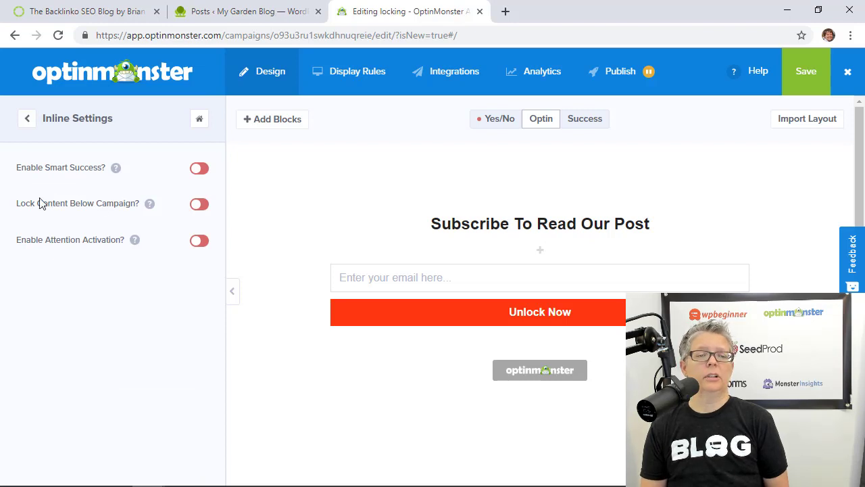
{"action": "left_click", "coordinate": [149, 211]}
{"action": "left_click", "coordinate": [149, 210]}
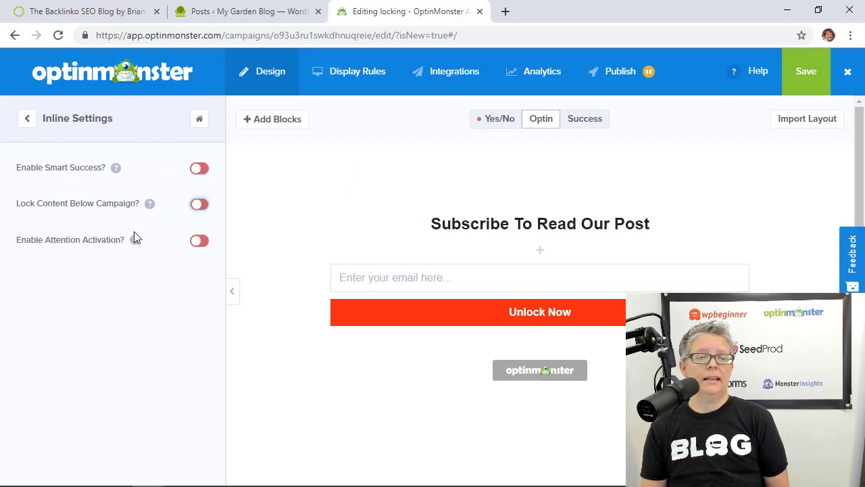
{"action": "left_click", "coordinate": [199, 206]}
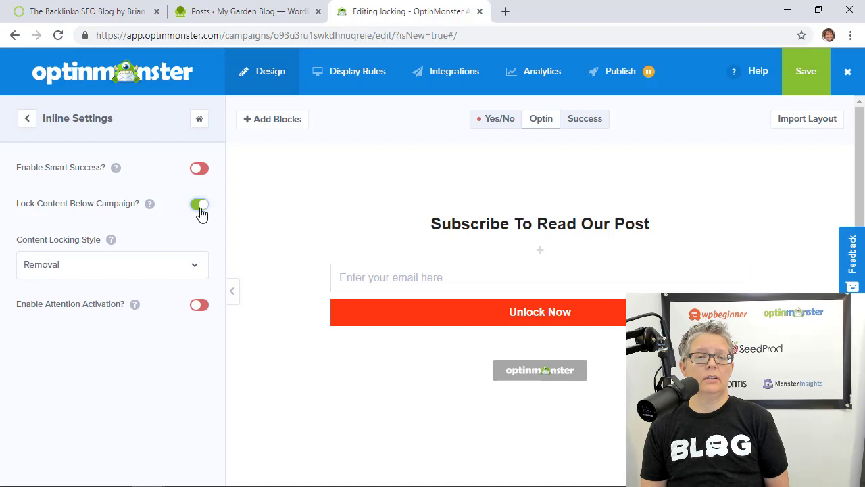
{"action": "left_click", "coordinate": [112, 269]}
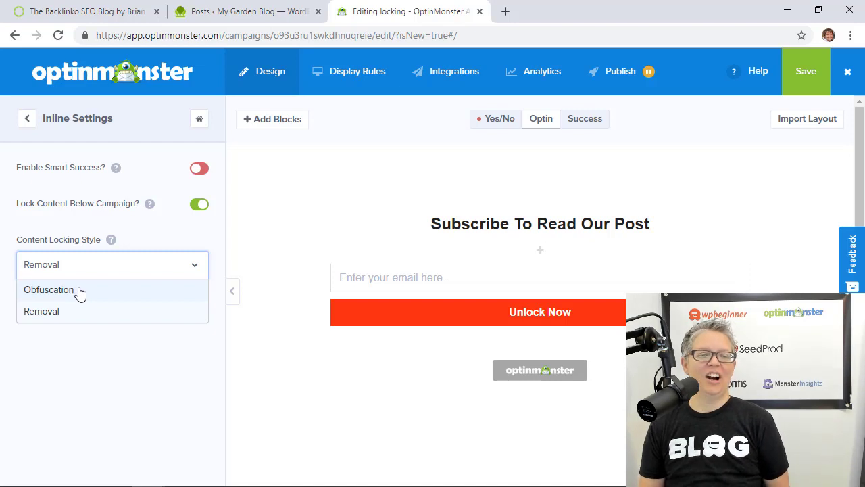
{"action": "left_click", "coordinate": [85, 292]}
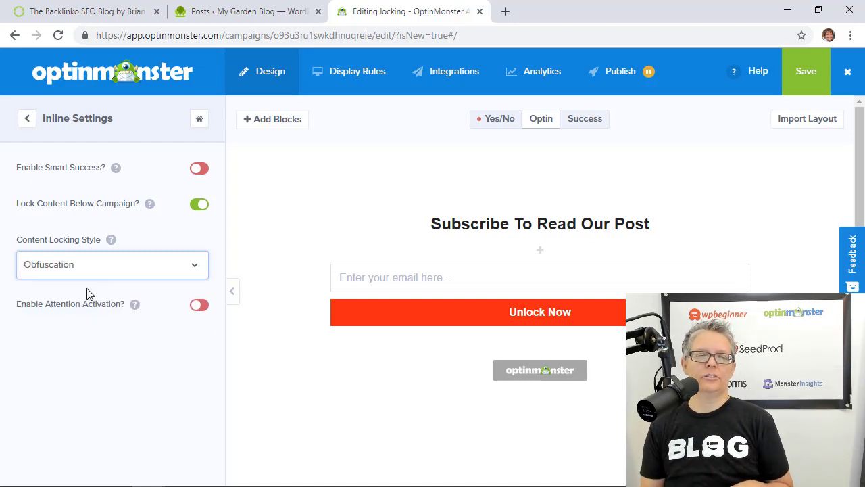
{"action": "left_click", "coordinate": [69, 267]}
{"action": "left_click", "coordinate": [41, 311]}
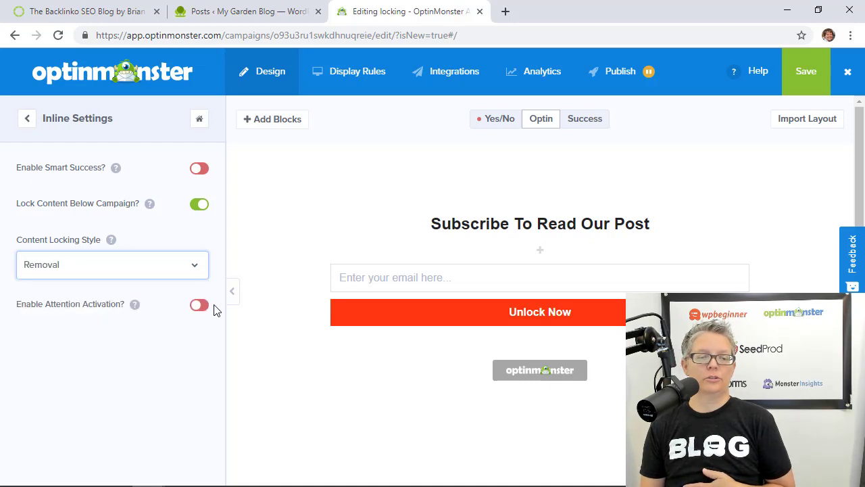
- Enable Attention Activation and save the campaign
{"action": "left_click", "coordinate": [204, 309]}
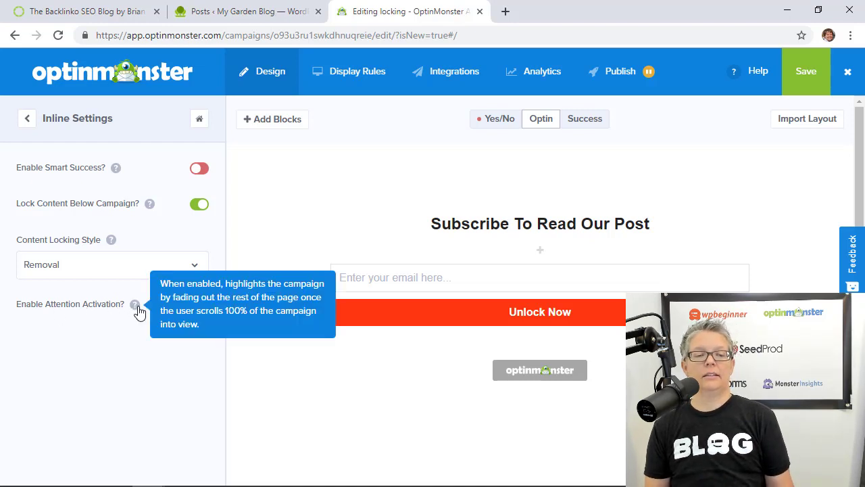
{"action": "key", "text": "space"}
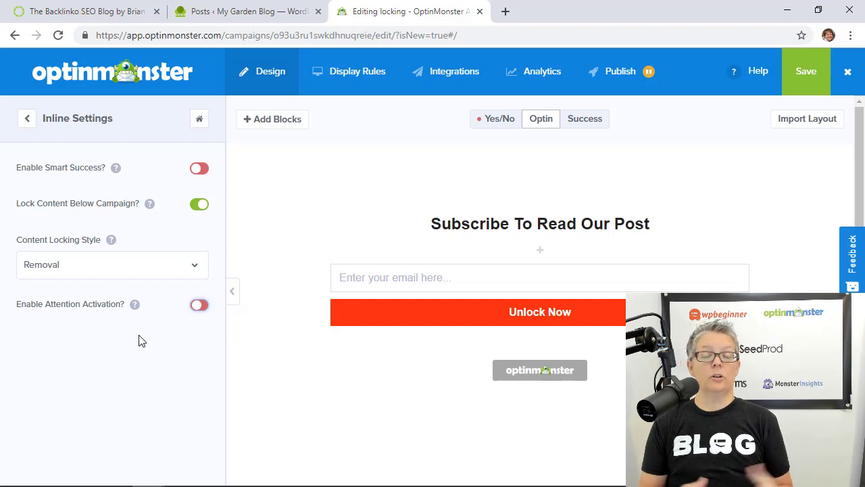
{"action": "left_click", "coordinate": [199, 305]}
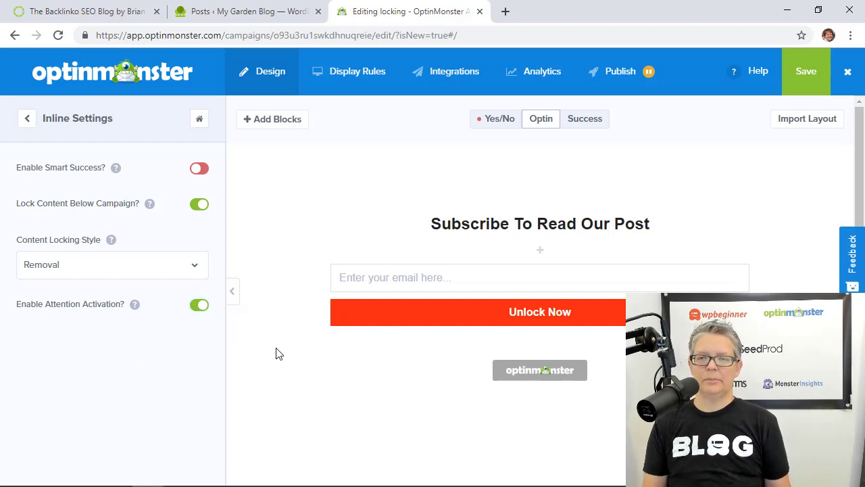
{"action": "left_click", "coordinate": [808, 76]}
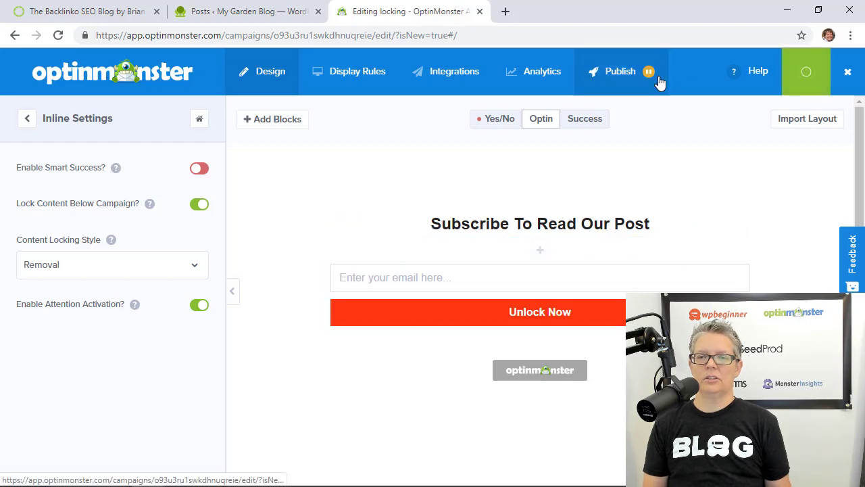
{"action": "left_click", "coordinate": [376, 78]}
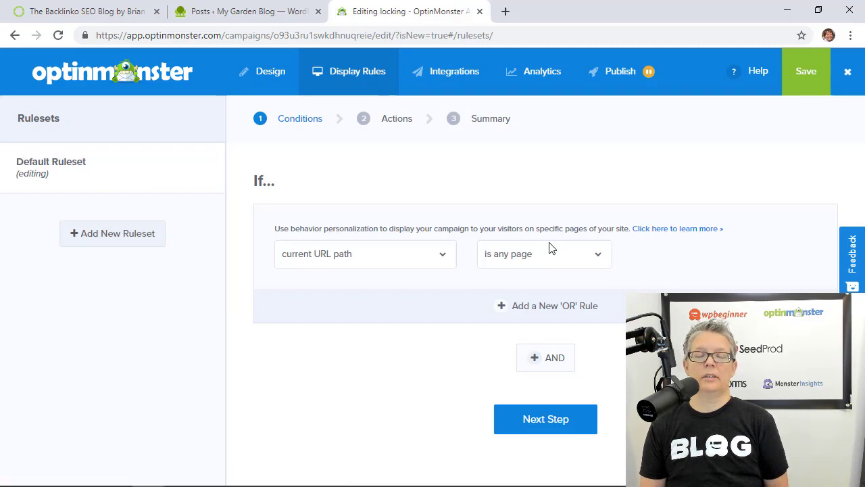
- Edit the Monster Leads integration and keep Monster Leads as the campaign's email provider
{"action": "left_click", "coordinate": [440, 73]}
{"action": "left_click", "coordinate": [119, 174]}
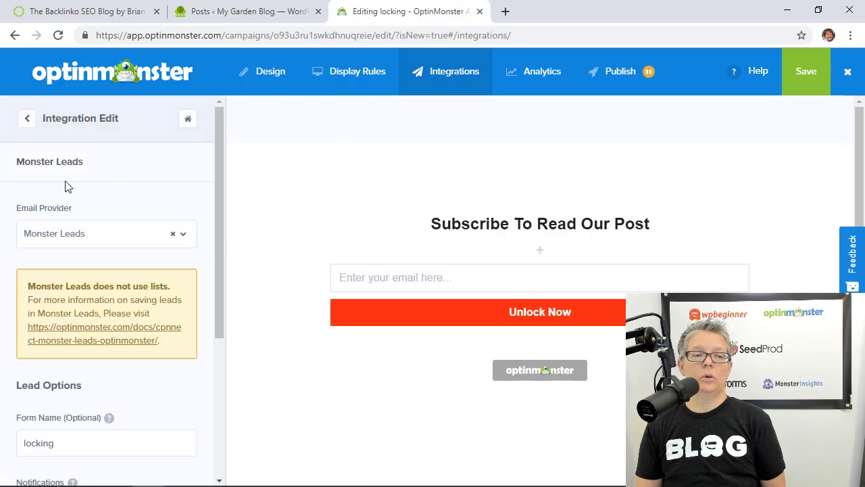
{"action": "left_click", "coordinate": [92, 232]}
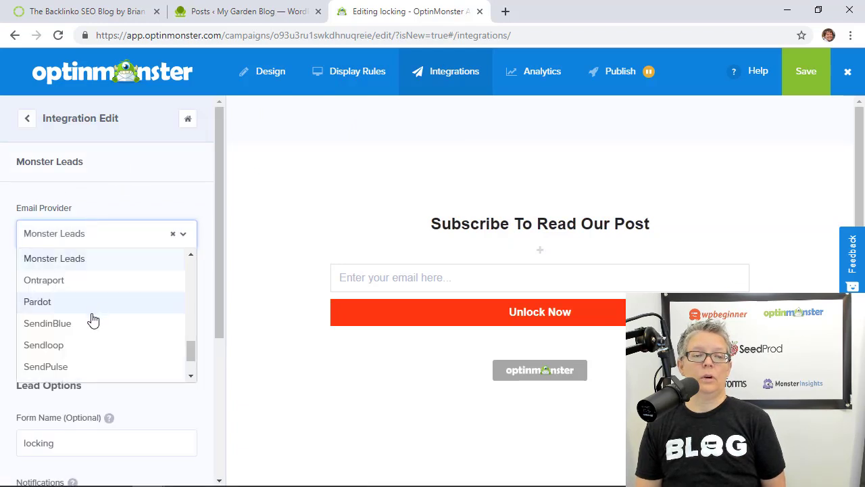
{"action": "left_click", "coordinate": [95, 202]}
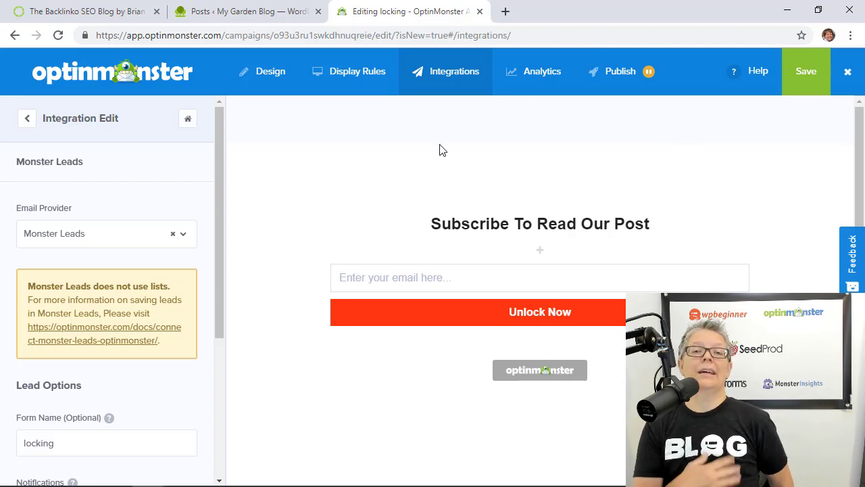
{"action": "left_click", "coordinate": [116, 237]}
{"action": "scroll", "coordinate": [74, 328], "scroll_direction": "up", "scroll_amount": 6}
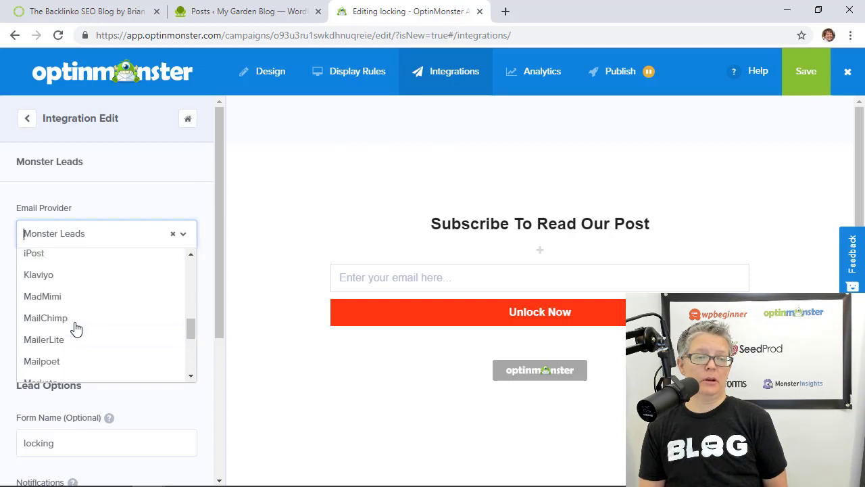
{"action": "scroll", "coordinate": [88, 326], "scroll_direction": "up", "scroll_amount": 4}
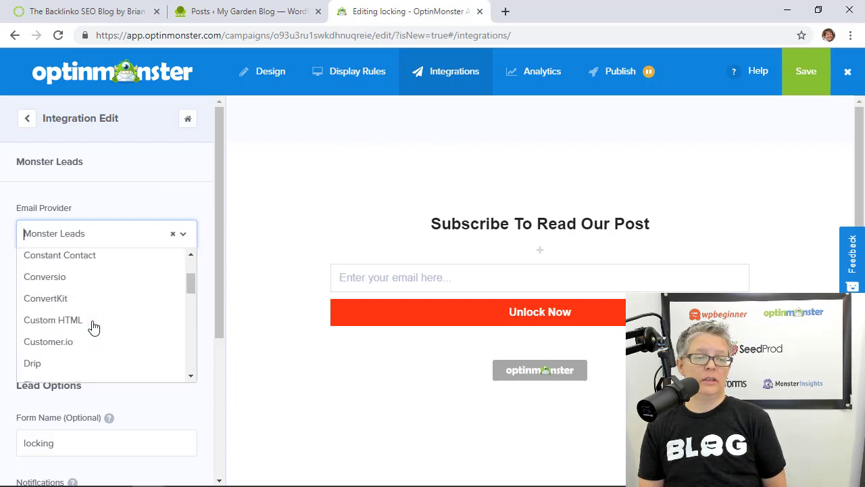
{"action": "scroll", "coordinate": [93, 324], "scroll_direction": "down", "scroll_amount": 4}
{"action": "left_click", "coordinate": [153, 196]}
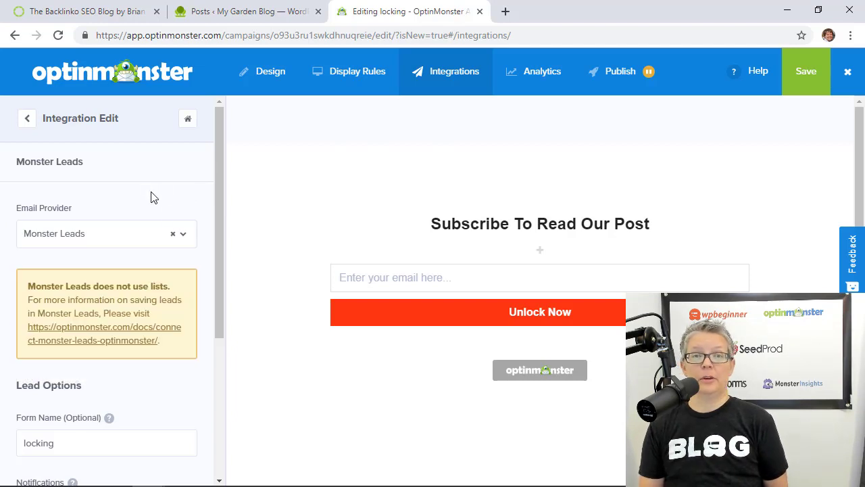
{"action": "scroll", "coordinate": [167, 339], "scroll_direction": "down", "scroll_amount": 4}
- Connect Google Analytics using the GA account with the MI Store website profile
{"action": "left_click", "coordinate": [537, 87]}
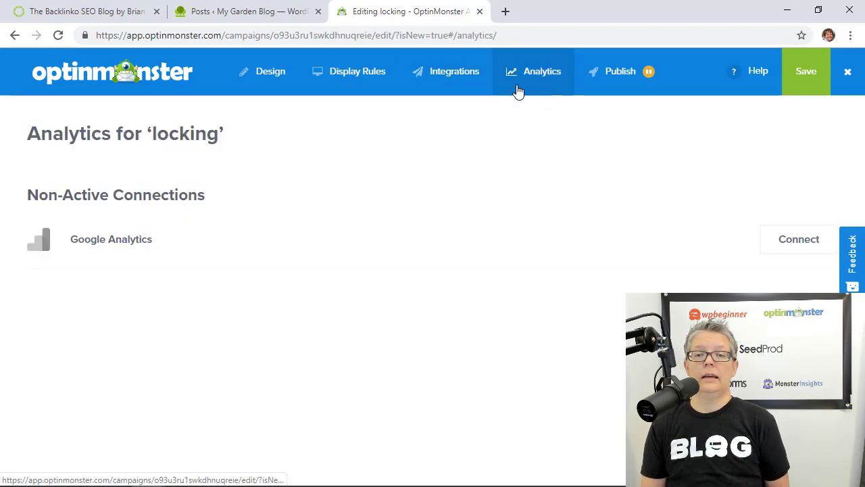
{"action": "left_click", "coordinate": [778, 243]}
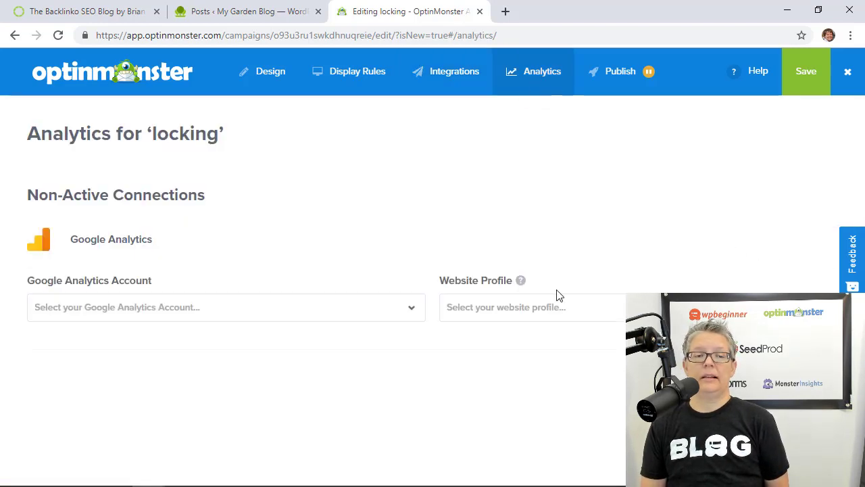
{"action": "left_click", "coordinate": [276, 313]}
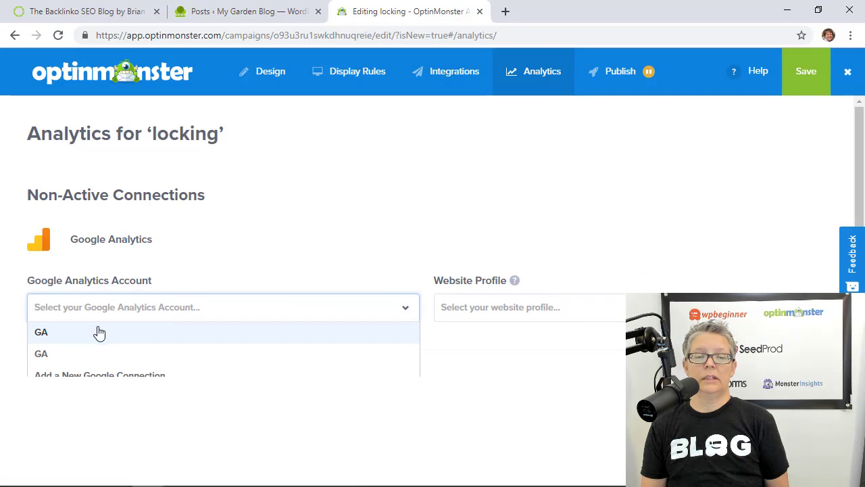
{"action": "left_click", "coordinate": [57, 355]}
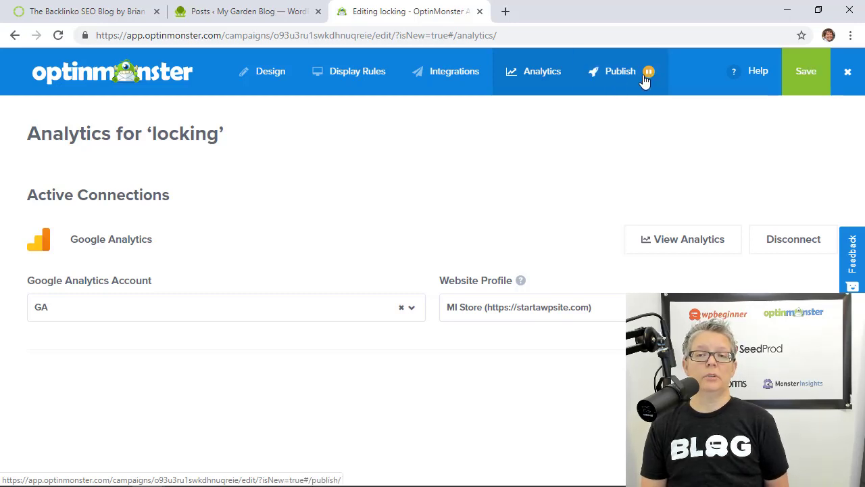
- Switch the locking campaign's status from Paused to Live and save it
{"action": "left_click", "coordinate": [637, 80]}
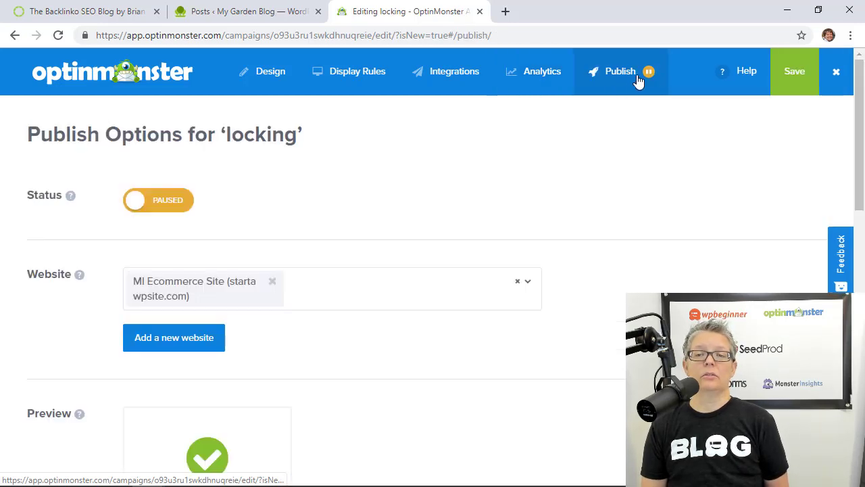
{"action": "left_click", "coordinate": [160, 201]}
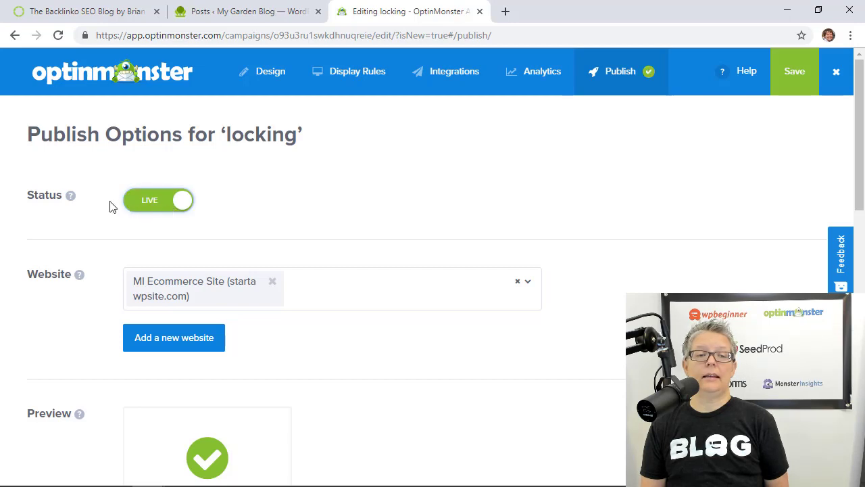
{"action": "left_click", "coordinate": [807, 81]}
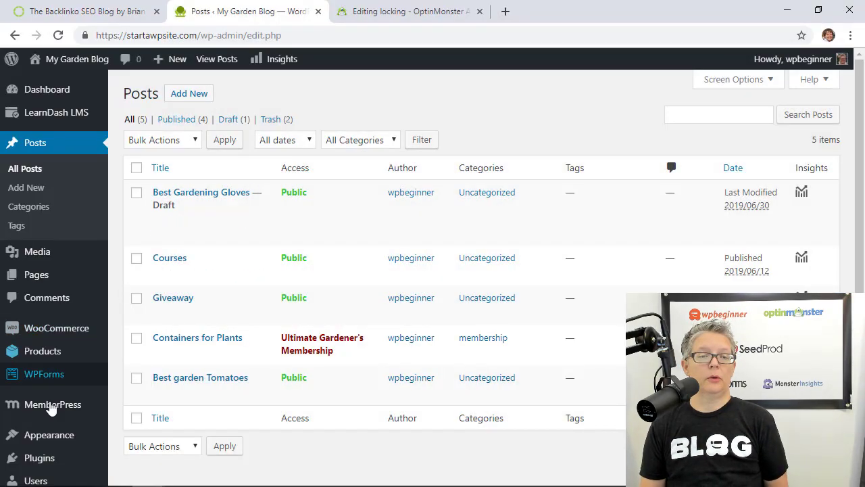
- Refresh the OptinMonster campaign list in WordPress so locking appears
{"action": "mouse_move", "coordinate": [42, 457]}
{"action": "scroll", "coordinate": [54, 452], "scroll_direction": "down", "scroll_amount": 2}
{"action": "left_click", "coordinate": [76, 445]}
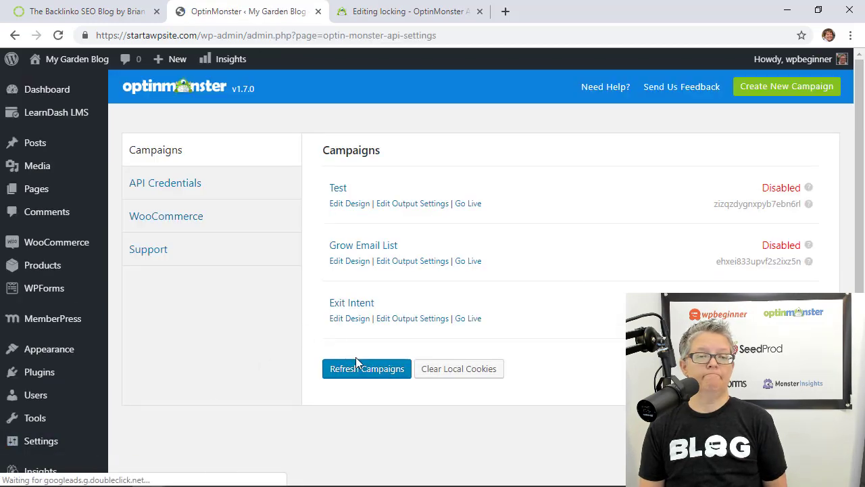
{"action": "left_click", "coordinate": [365, 370]}
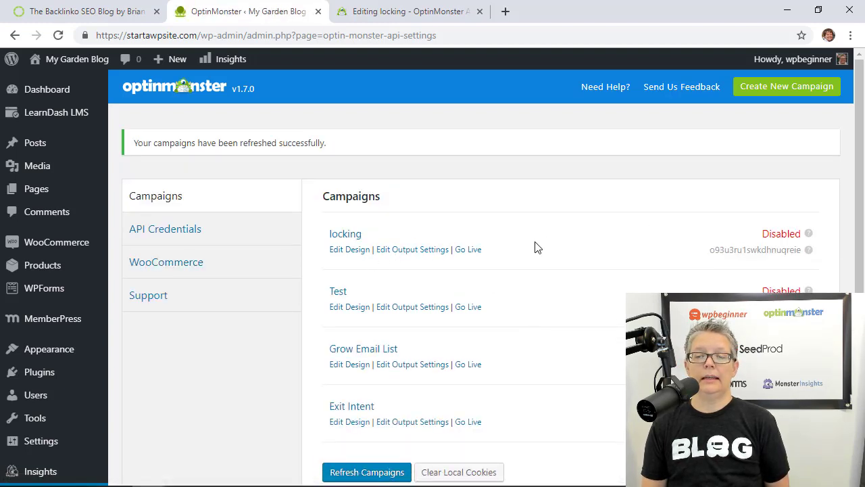
- Enable the locking campaign on the site and copy its shortcode
{"action": "left_click", "coordinate": [433, 255]}
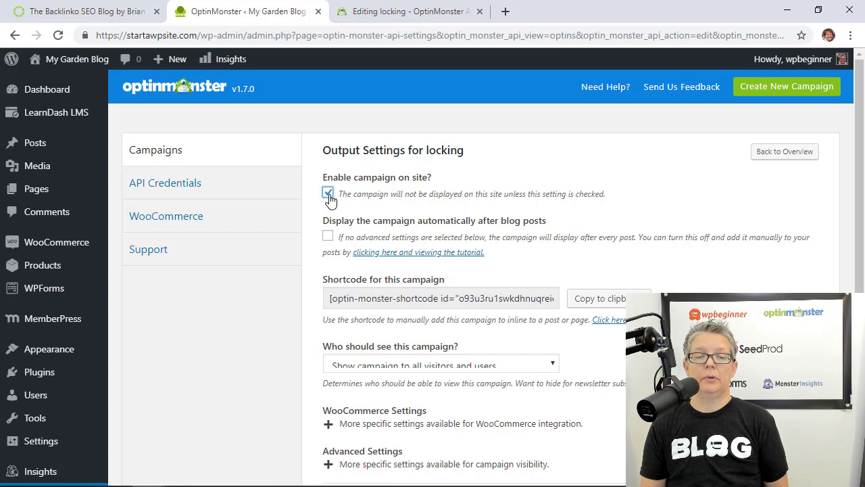
{"action": "scroll", "coordinate": [399, 209], "scroll_direction": "down", "scroll_amount": 2}
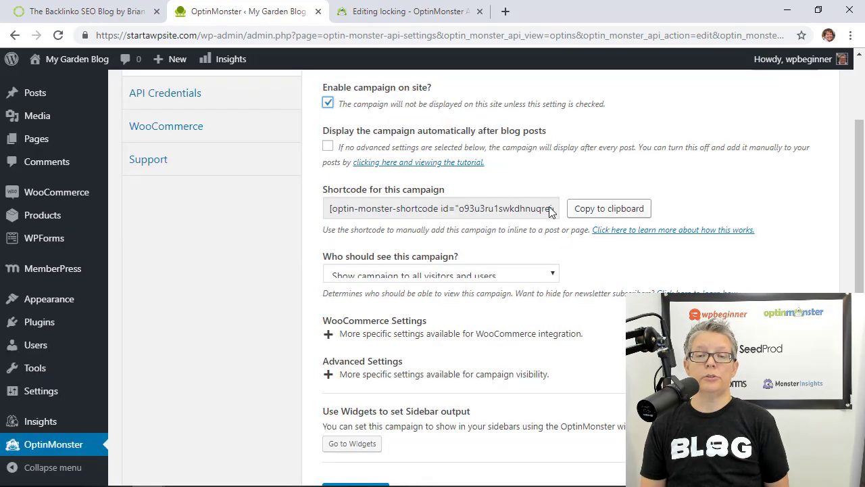
{"action": "left_click", "coordinate": [605, 211]}
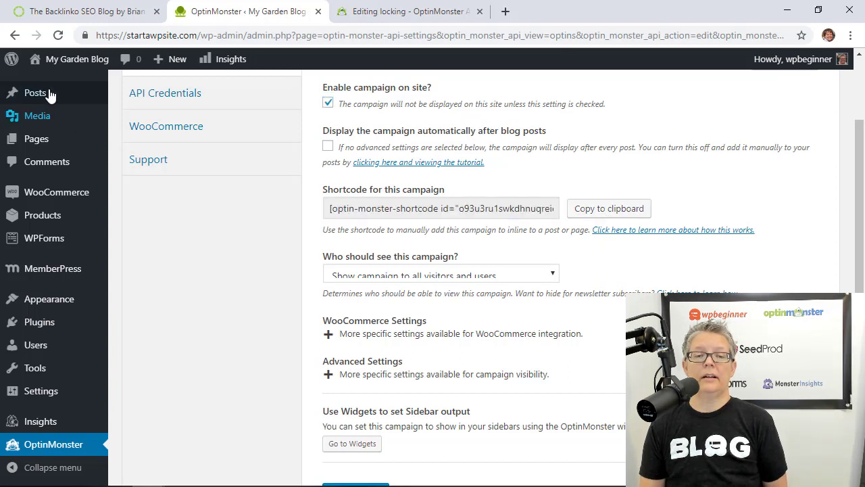
- Open the Best garden Tomatoes post in the editor from All Posts
{"action": "mouse_move", "coordinate": [34, 91]}
{"action": "left_click", "coordinate": [133, 97]}
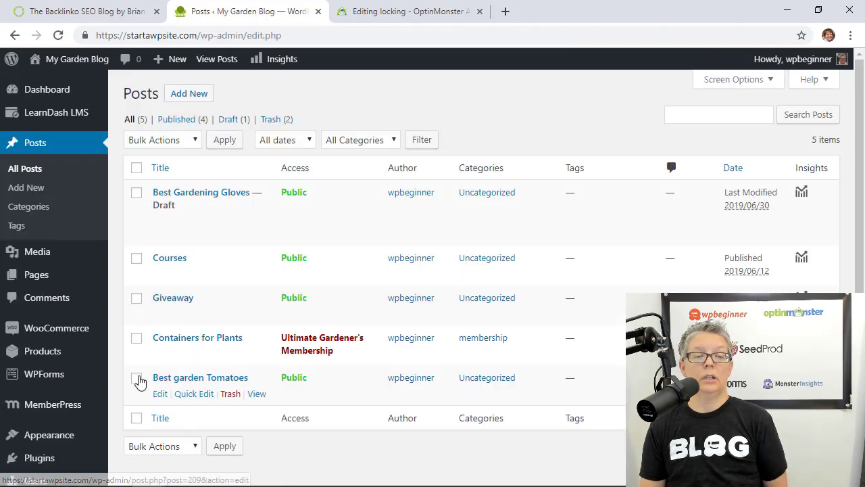
{"action": "left_click", "coordinate": [160, 395]}
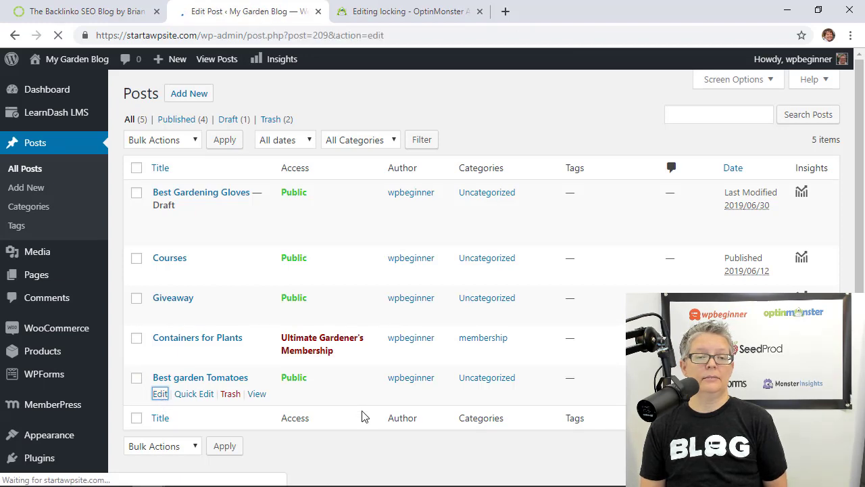
- Paste the locking shortcode into the empty paragraph and update the post
{"action": "right_click", "coordinate": [193, 263]}
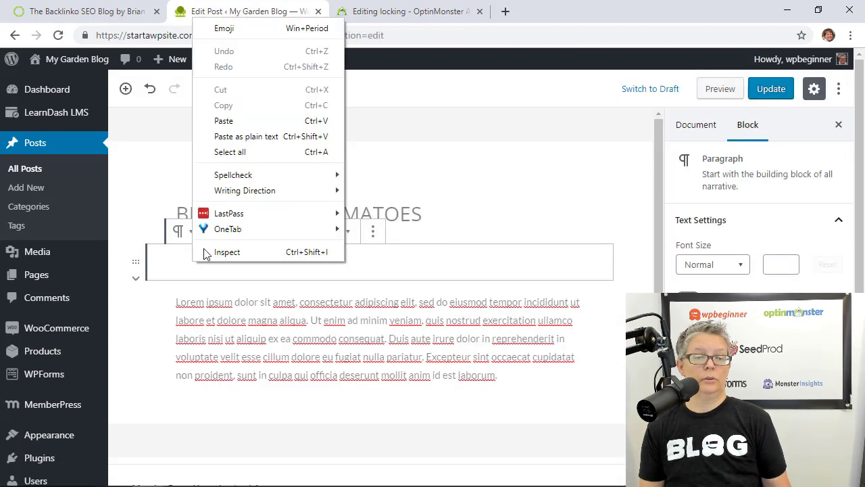
{"action": "left_click", "coordinate": [243, 124]}
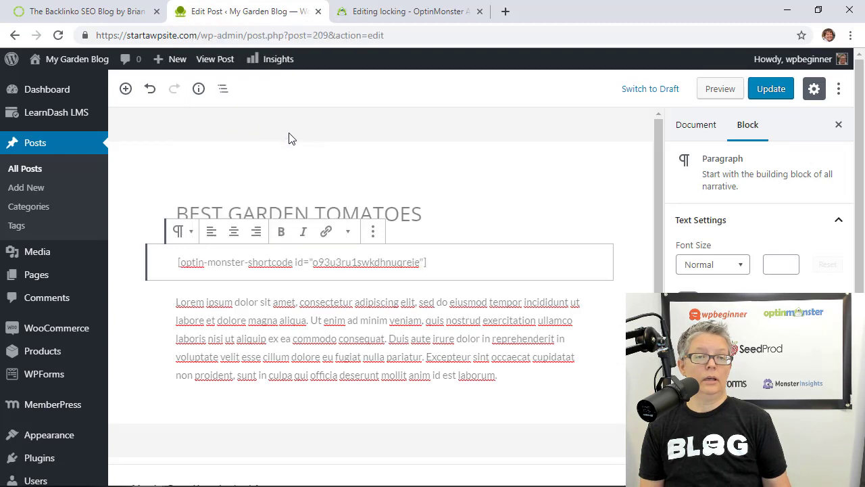
{"action": "left_click", "coordinate": [771, 99]}
{"action": "left_click", "coordinate": [695, 126]}
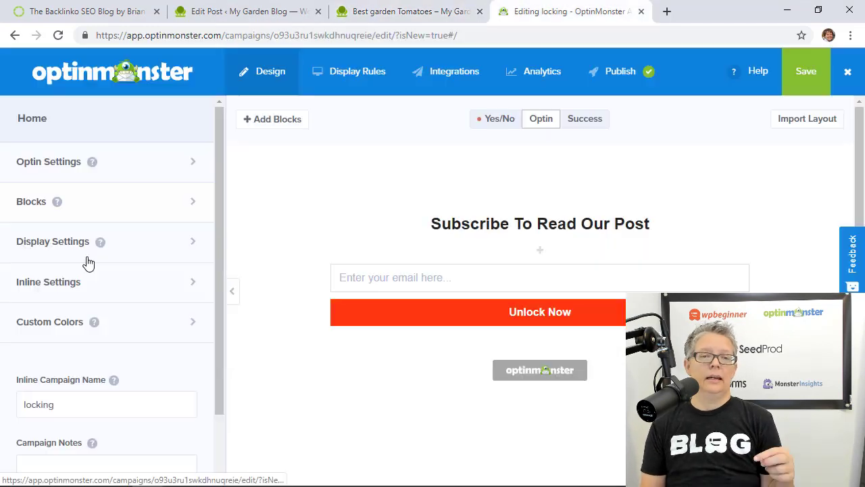
- Review the inline locking settings, then scroll through the live Best garden Tomatoes post
{"action": "left_click", "coordinate": [77, 282]}
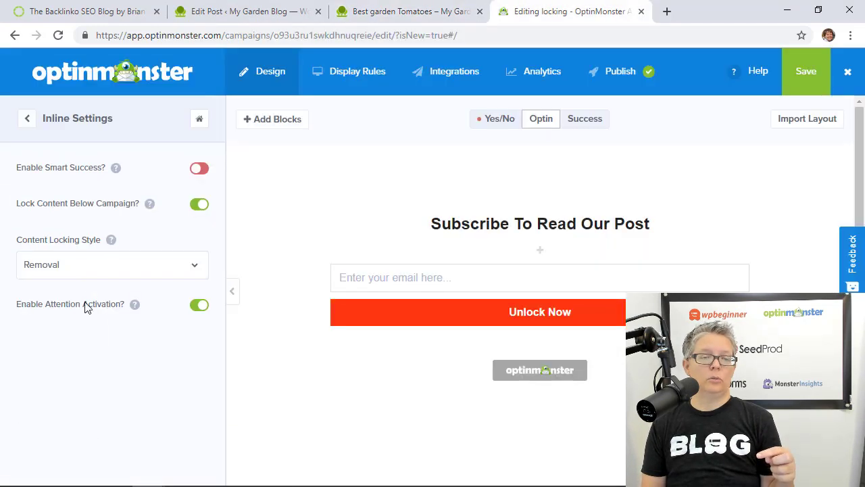
{"action": "left_click", "coordinate": [409, 12]}
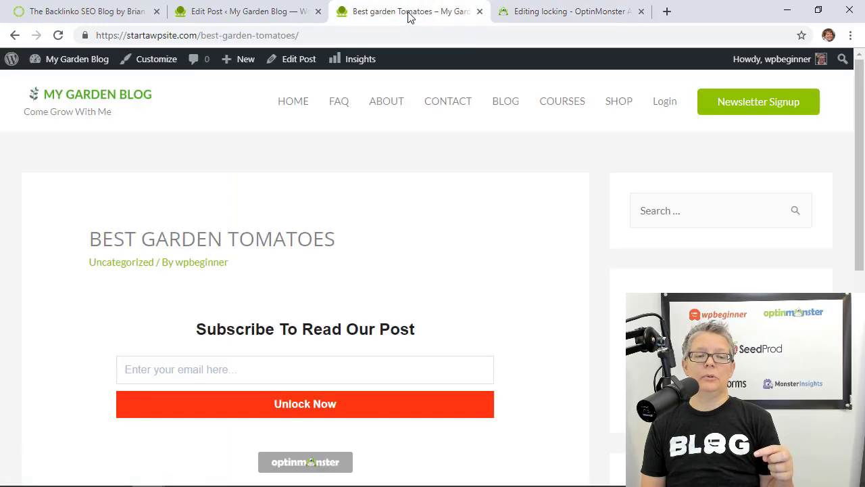
{"action": "scroll", "coordinate": [580, 214], "scroll_direction": "down", "scroll_amount": 4}
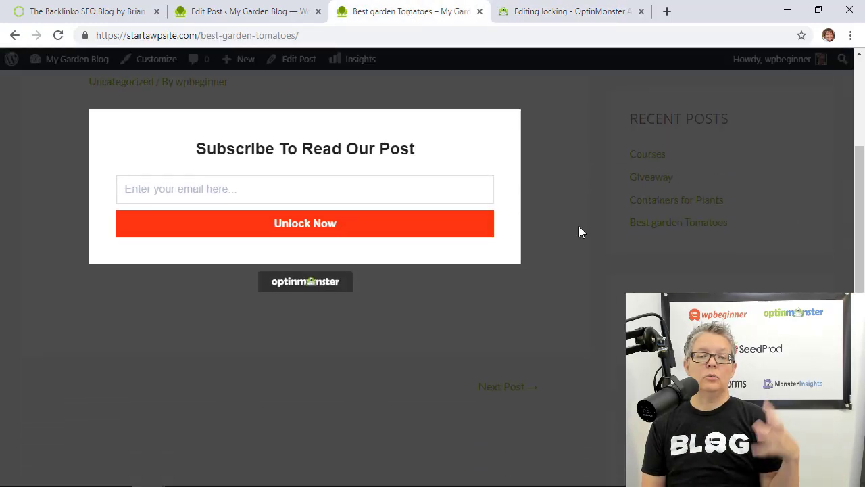
{"action": "scroll", "coordinate": [579, 226], "scroll_direction": "down", "scroll_amount": 2}
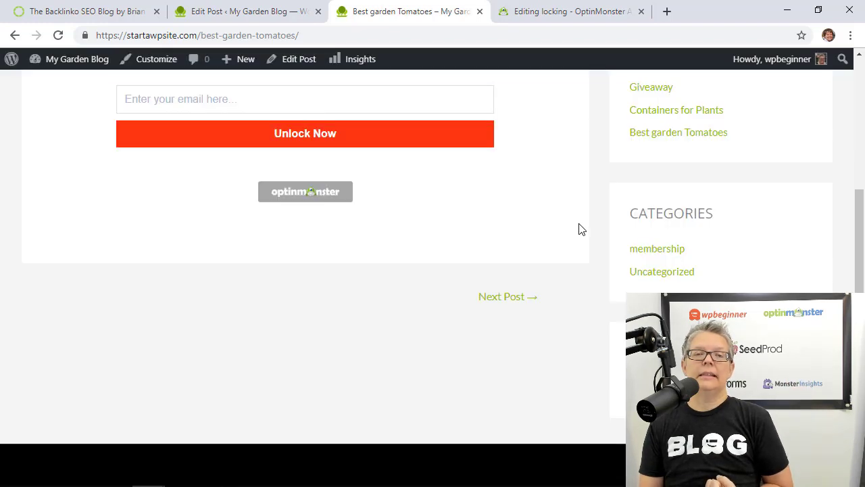
{"action": "scroll", "coordinate": [580, 229], "scroll_direction": "down", "scroll_amount": 3}
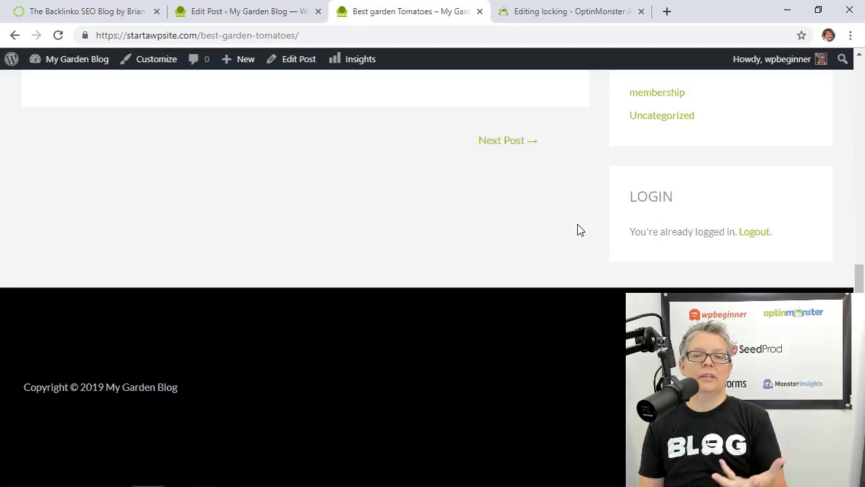
{"action": "scroll", "coordinate": [578, 230], "scroll_direction": "up", "scroll_amount": 3}
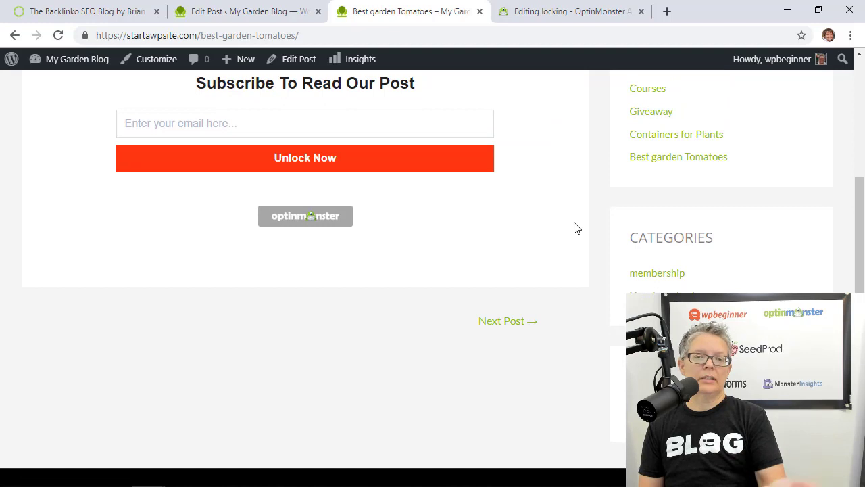
{"action": "scroll", "coordinate": [574, 217], "scroll_direction": "up", "scroll_amount": 2}
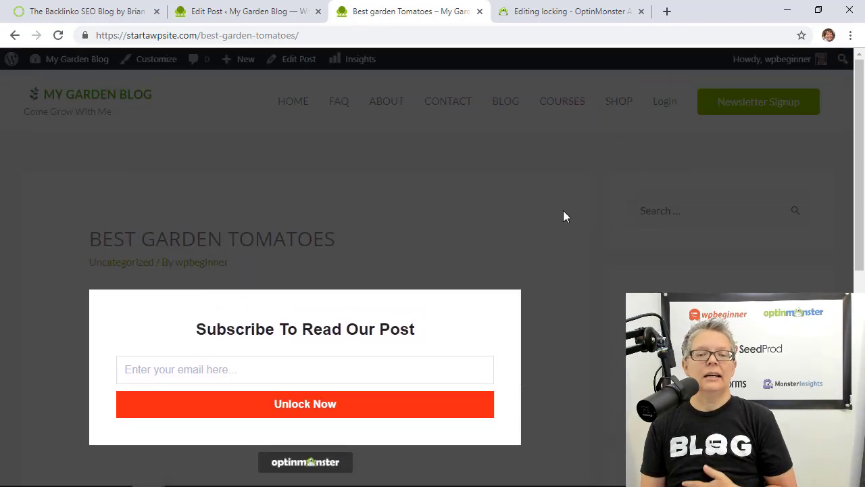
{"action": "scroll", "coordinate": [564, 211], "scroll_direction": "down", "scroll_amount": 2}
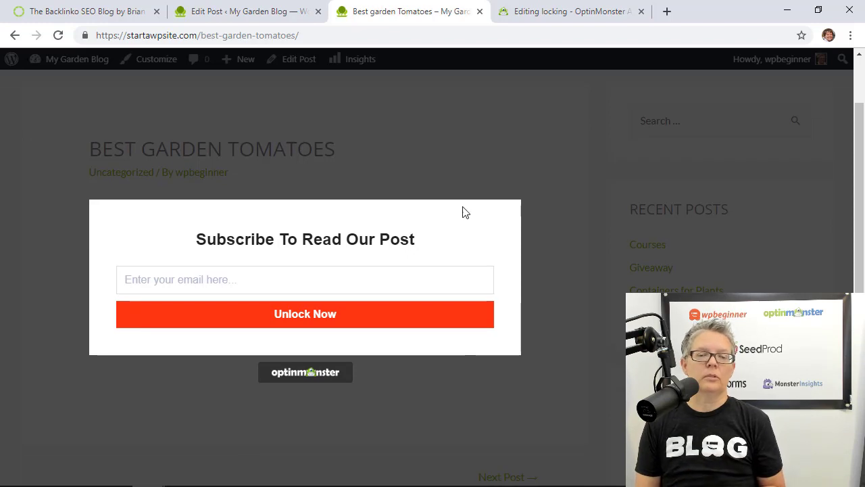